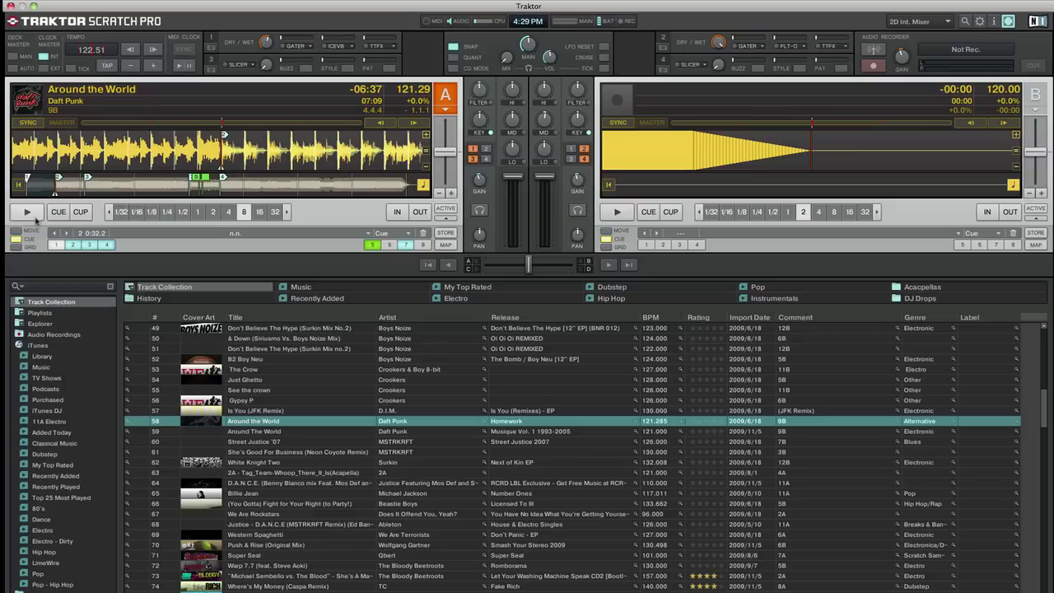
# Keep Gater on effect unit 1 and start Around the World playing on deck A.
pyautogui.click(309, 46)
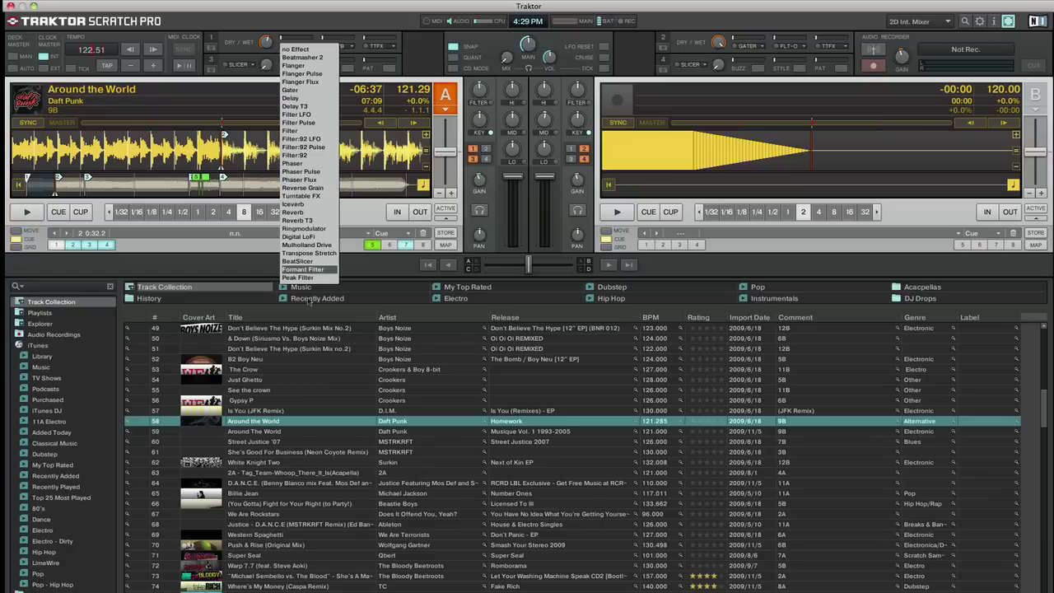
pyautogui.click(356, 12)
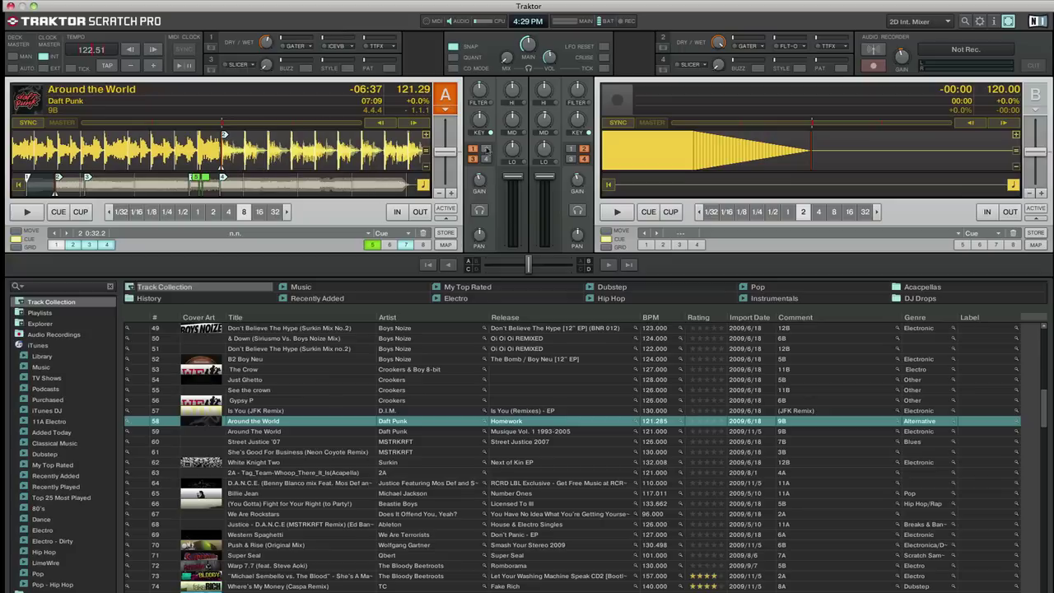
pyautogui.click(583, 158)
pyautogui.click(27, 213)
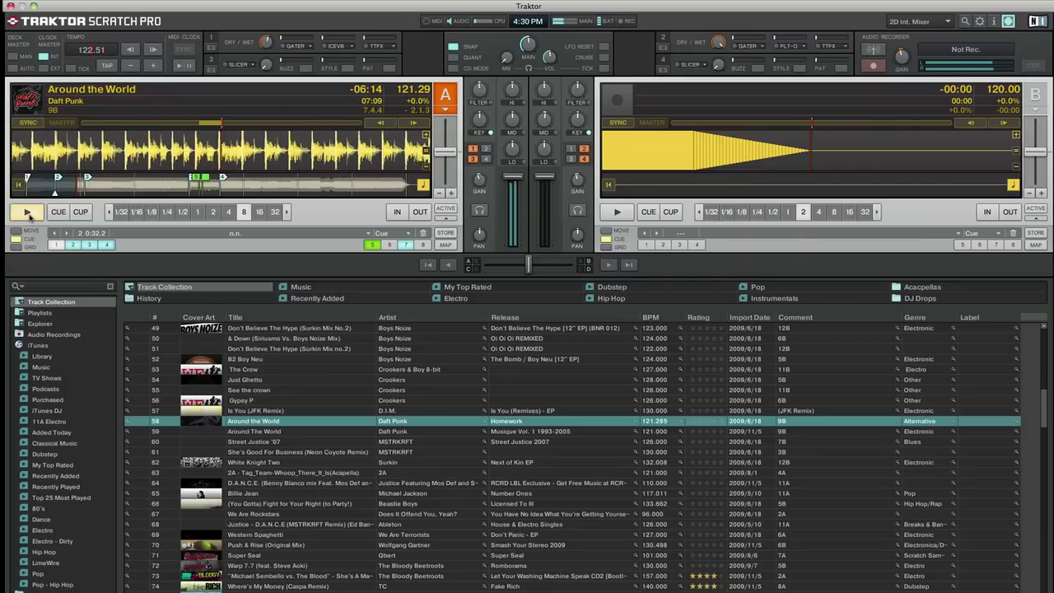
# Stop deck A and close the Samson SoftPre panel, bringing the Live session forward.
pyautogui.press('space')
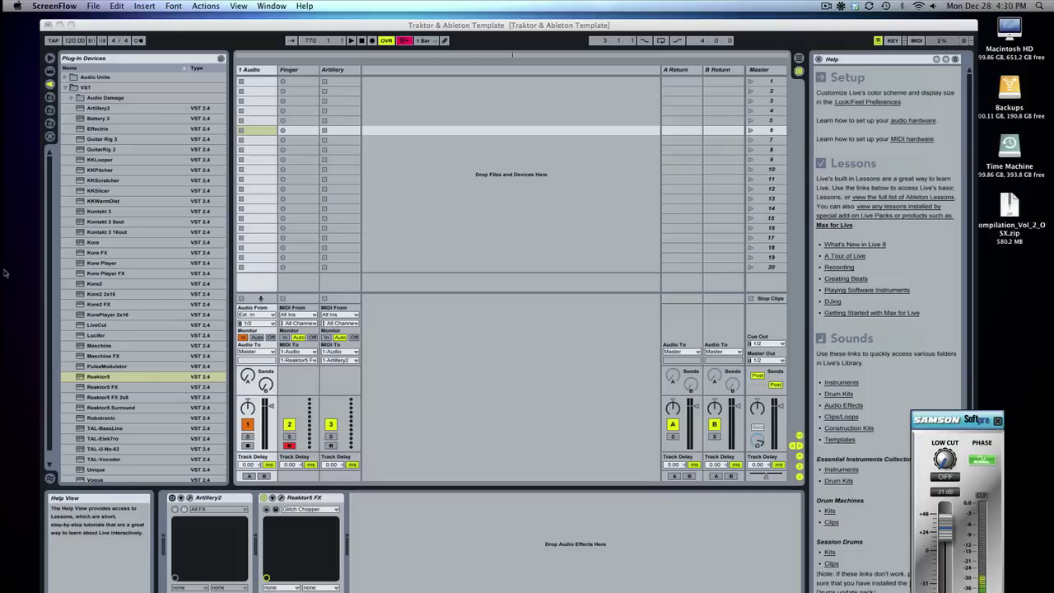
pyautogui.click(976, 424)
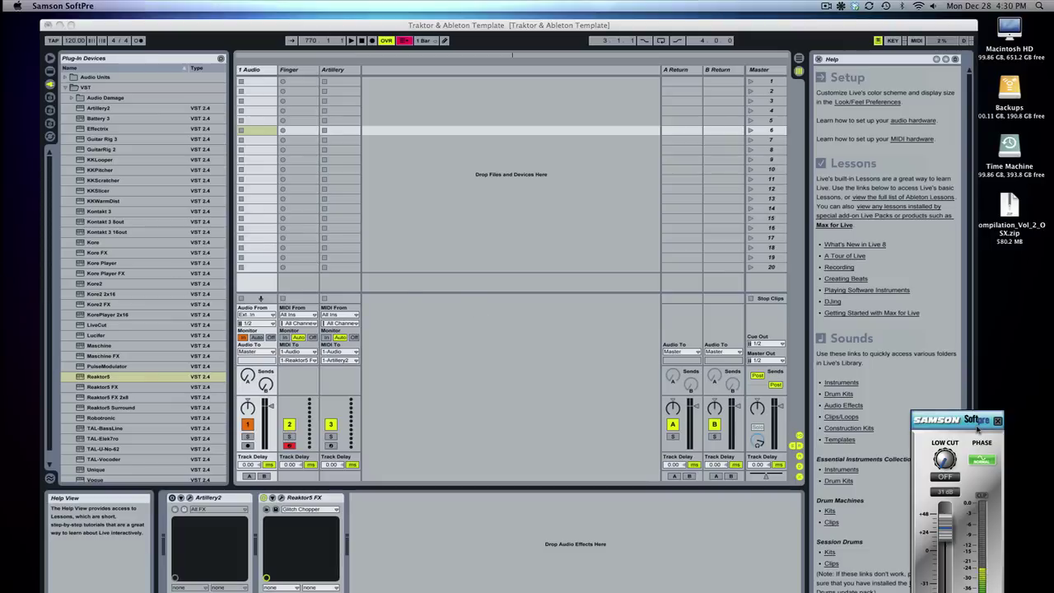
pyautogui.press('super+w')
pyautogui.click(473, 213)
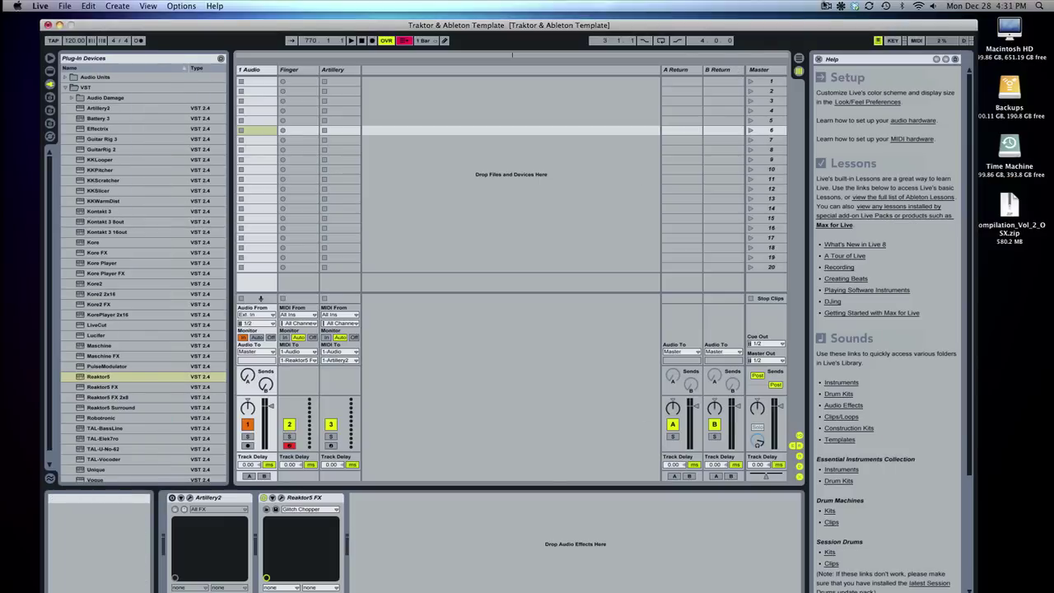
# Check the Soundflowerbed output choices, then select the Finger, Artillery and 1 Audio tracks.
pyautogui.click(841, 7)
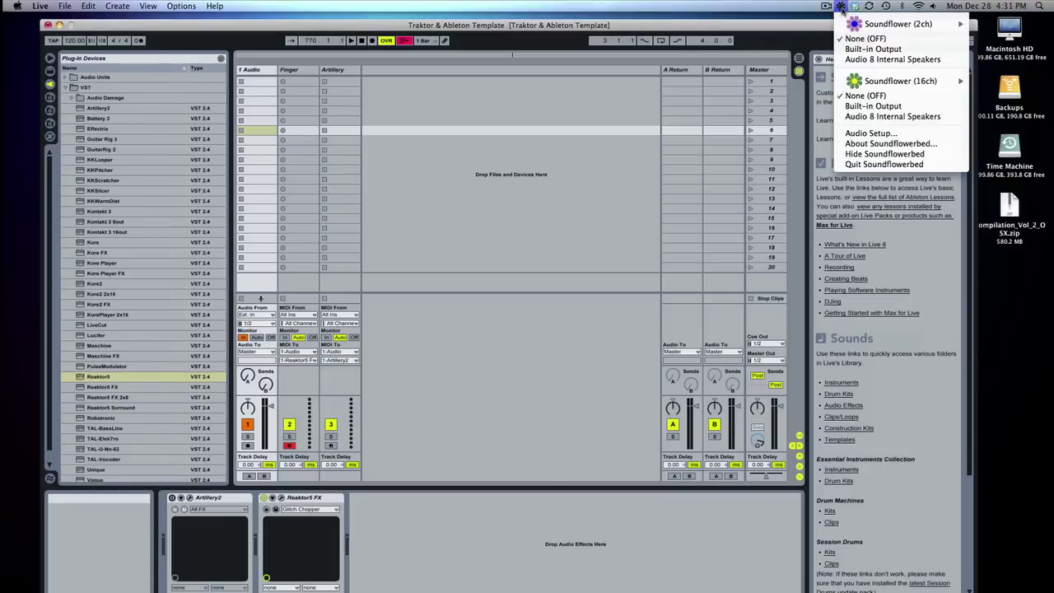
pyautogui.click(766, 29)
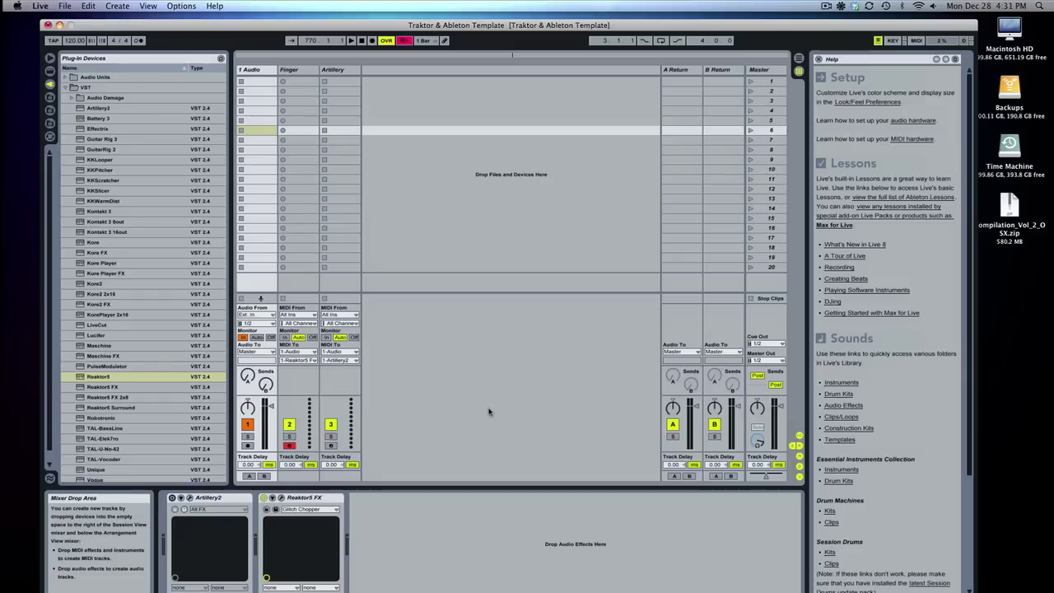
pyautogui.click(297, 72)
pyautogui.click(336, 72)
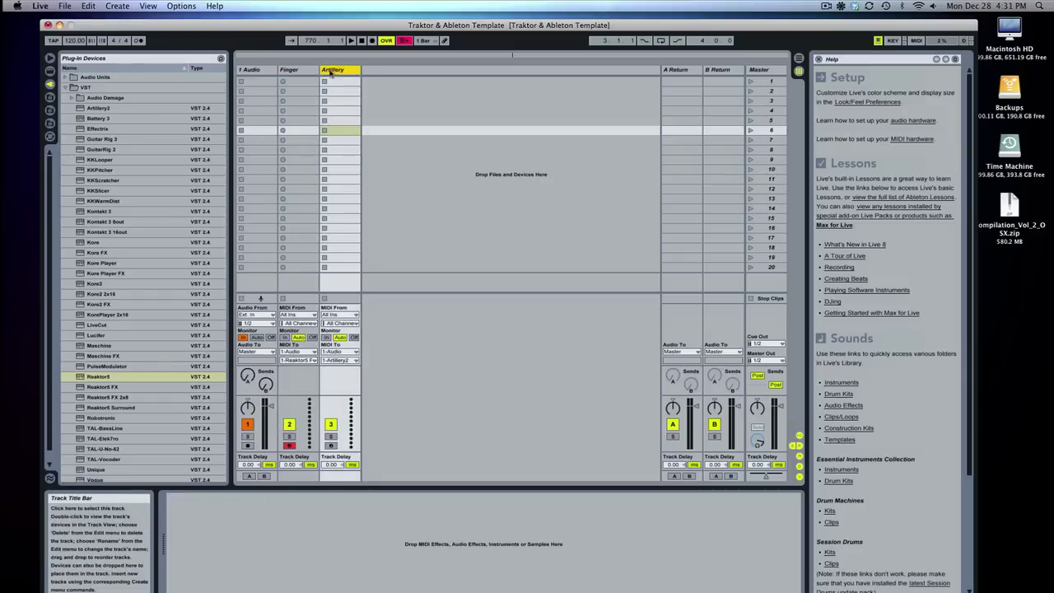
pyautogui.click(301, 72)
pyautogui.click(240, 73)
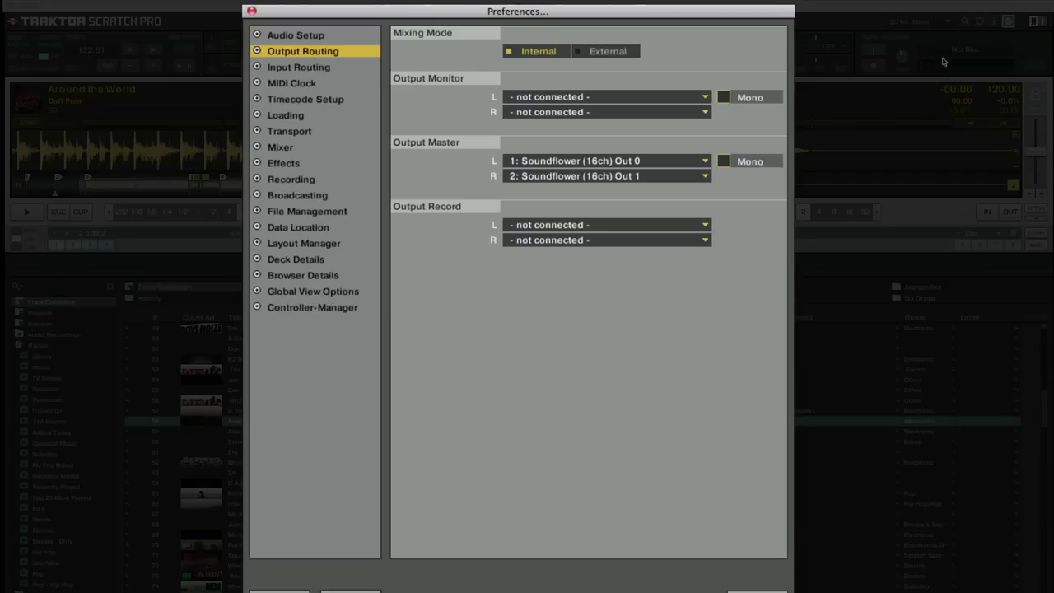
# Set Traktor's audio device to Soundflower (16ch).
pyautogui.click(338, 38)
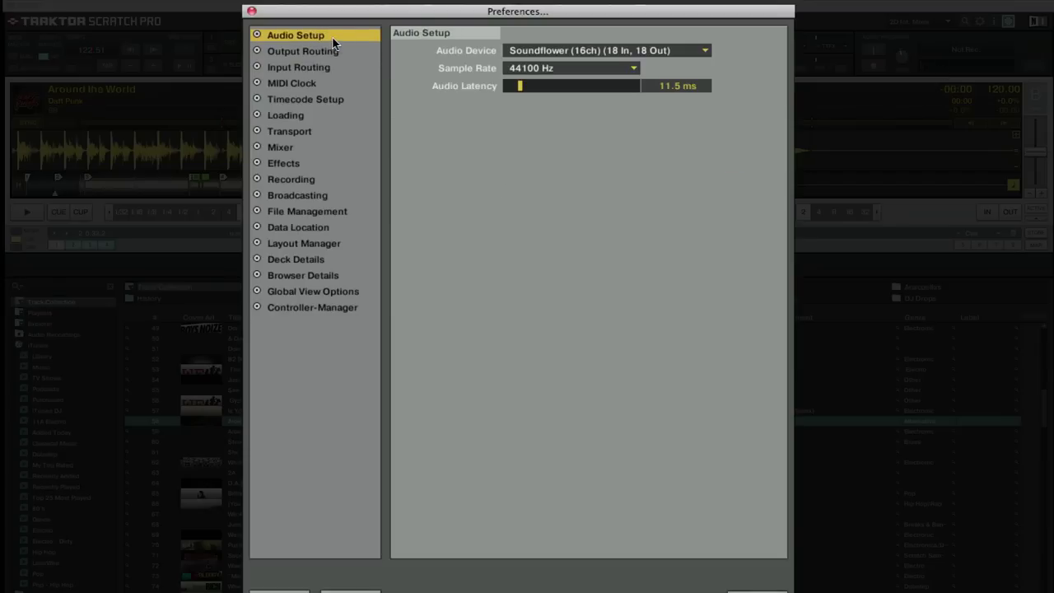
pyautogui.click(550, 52)
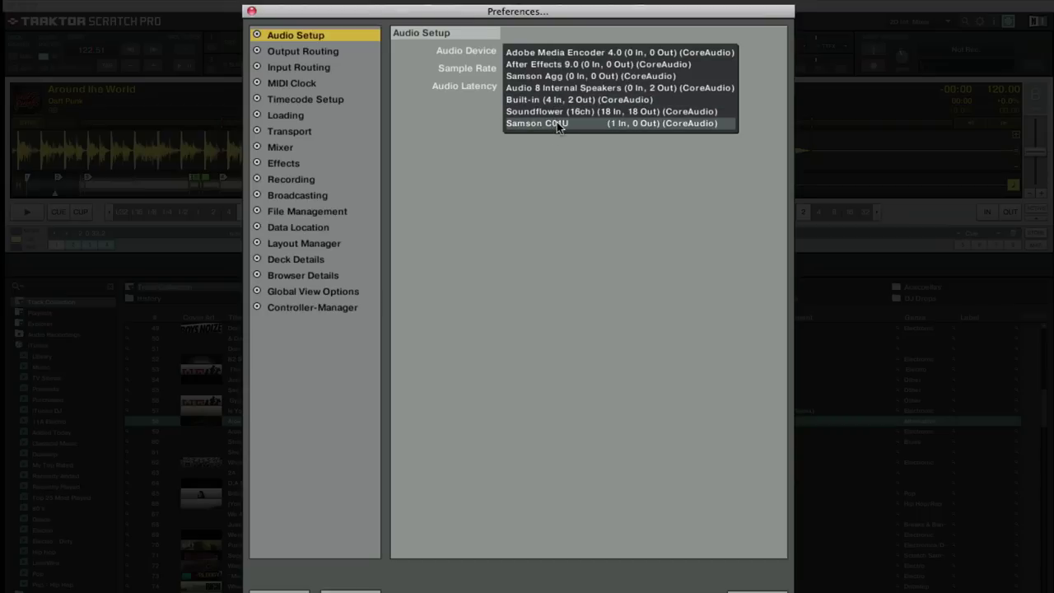
pyautogui.click(563, 112)
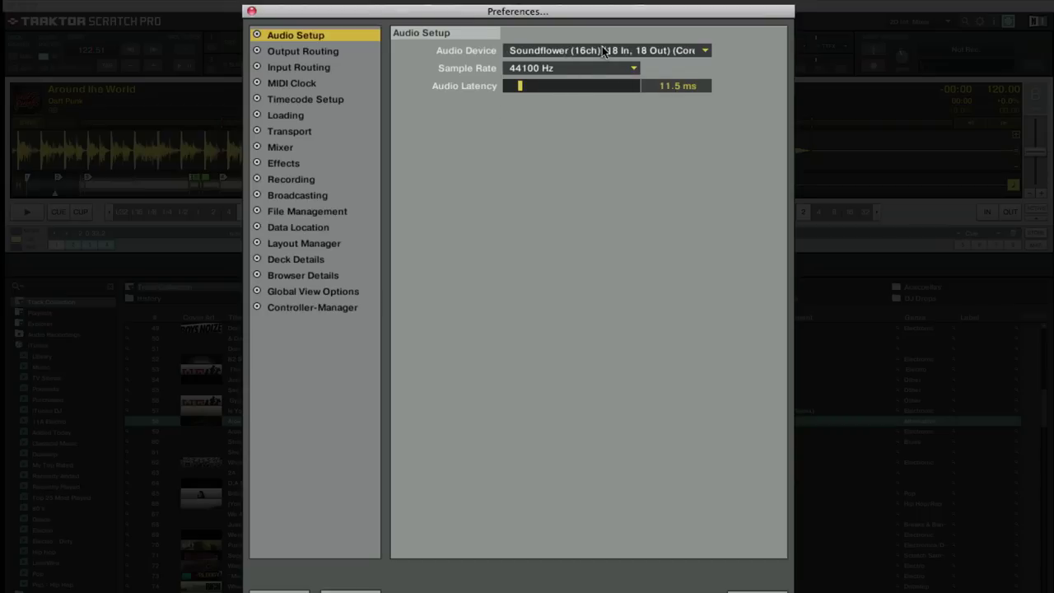
# Route the master output left to Soundflower Out 0 and right to Out 1.
pyautogui.click(291, 51)
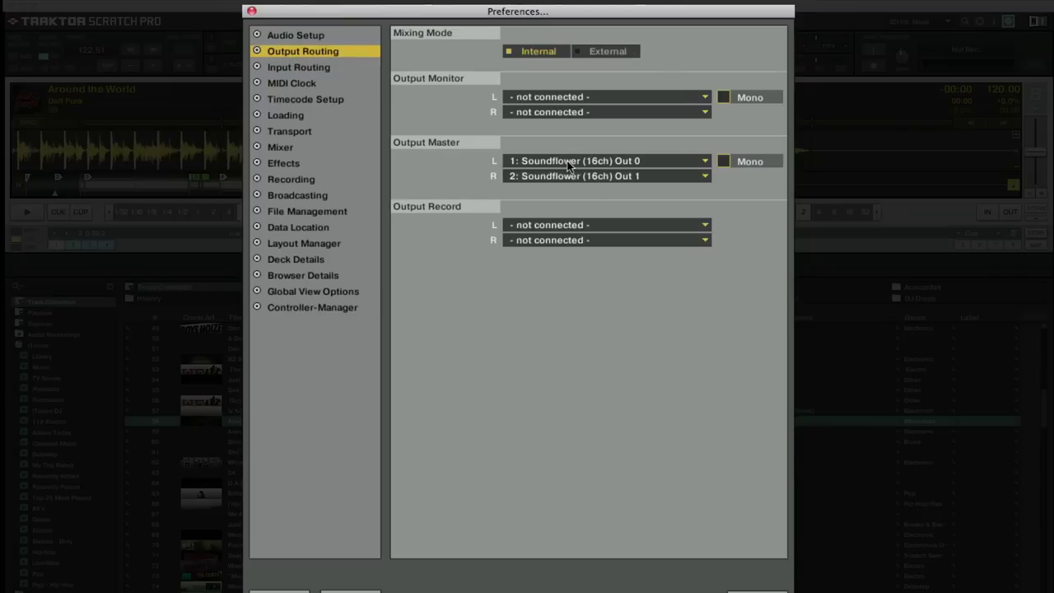
pyautogui.click(639, 164)
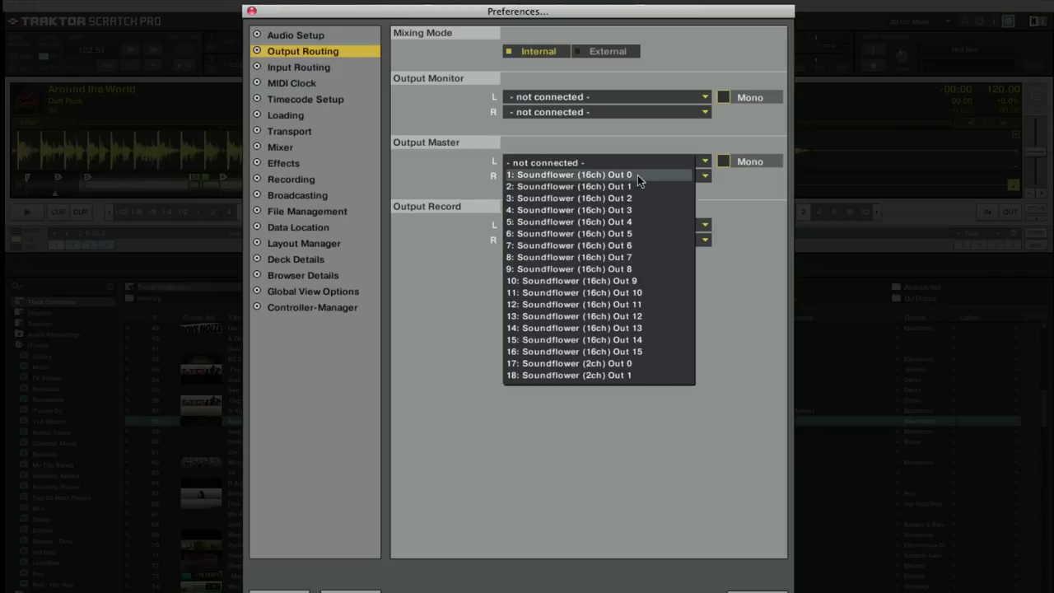
pyautogui.click(636, 174)
pyautogui.click(637, 177)
pyautogui.click(638, 199)
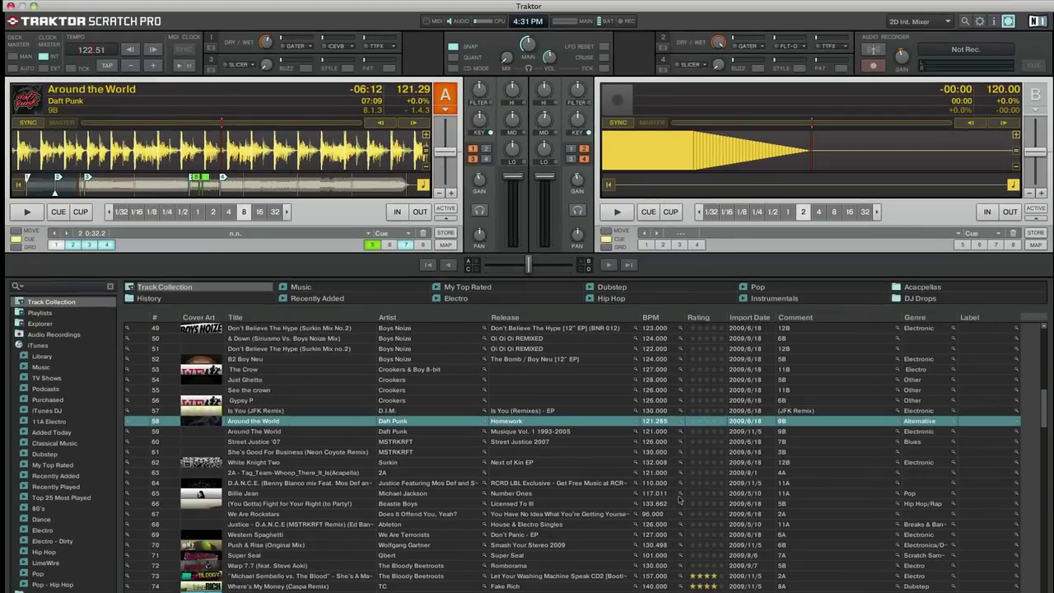
# In Live's Preferences, set the audio input device to Soundflower (16ch) and close them.
pyautogui.press('super+Tab')
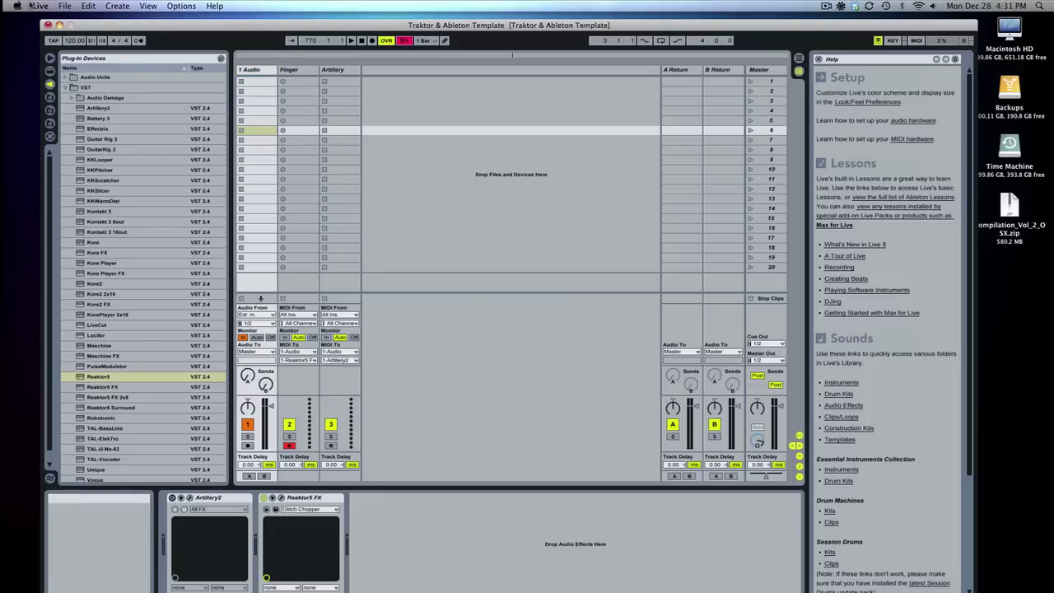
pyautogui.click(37, 6)
pyautogui.click(62, 36)
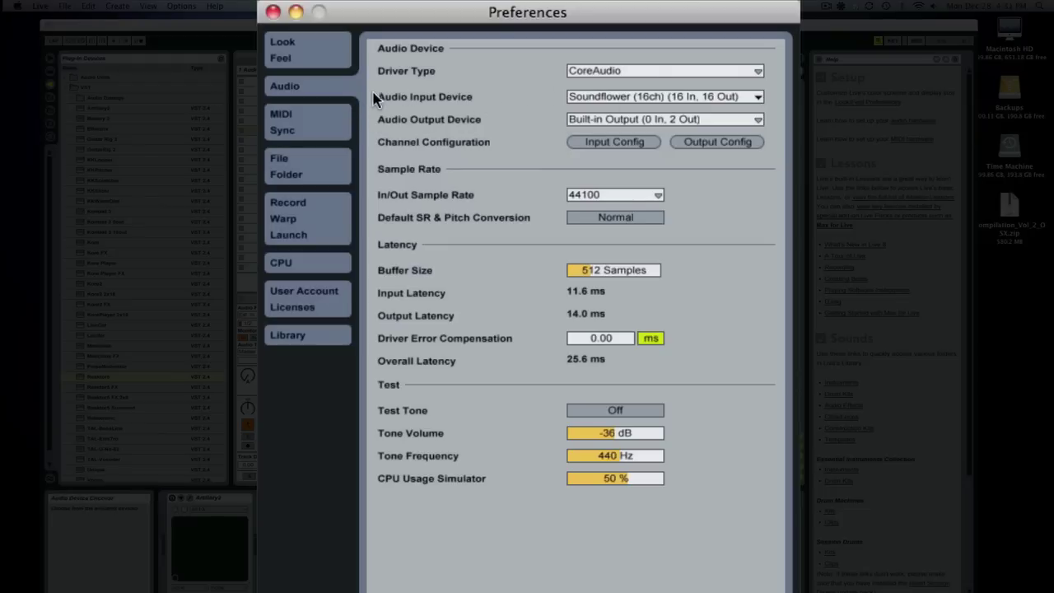
pyautogui.click(659, 96)
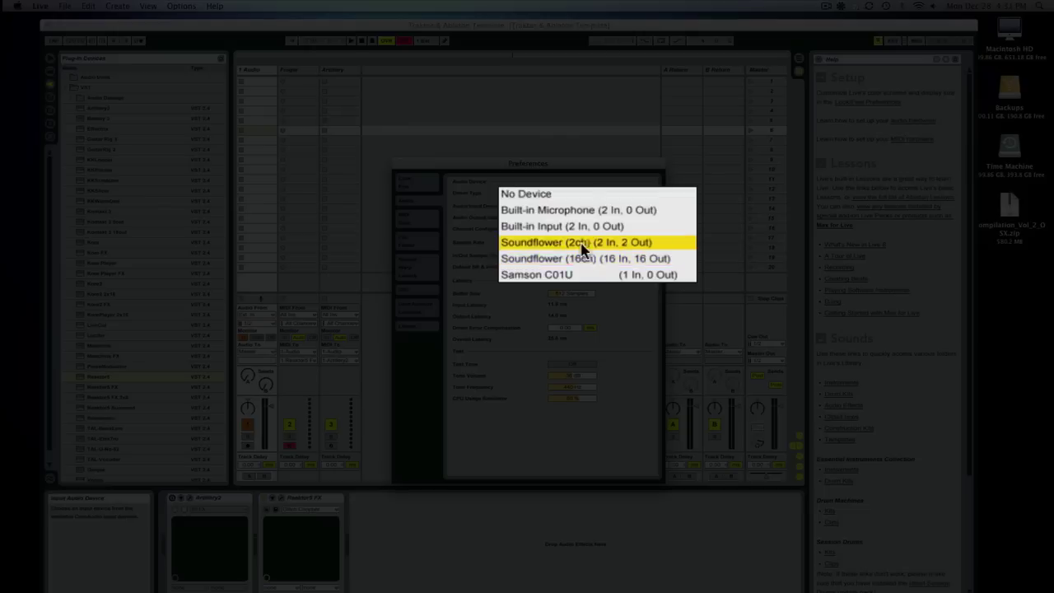
pyautogui.click(659, 259)
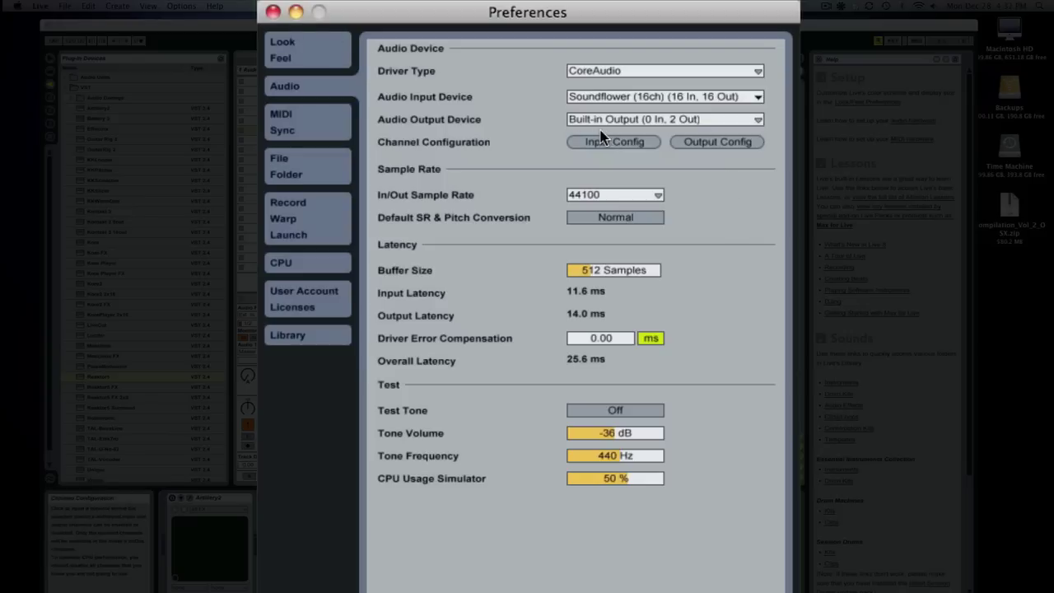
pyautogui.click(272, 11)
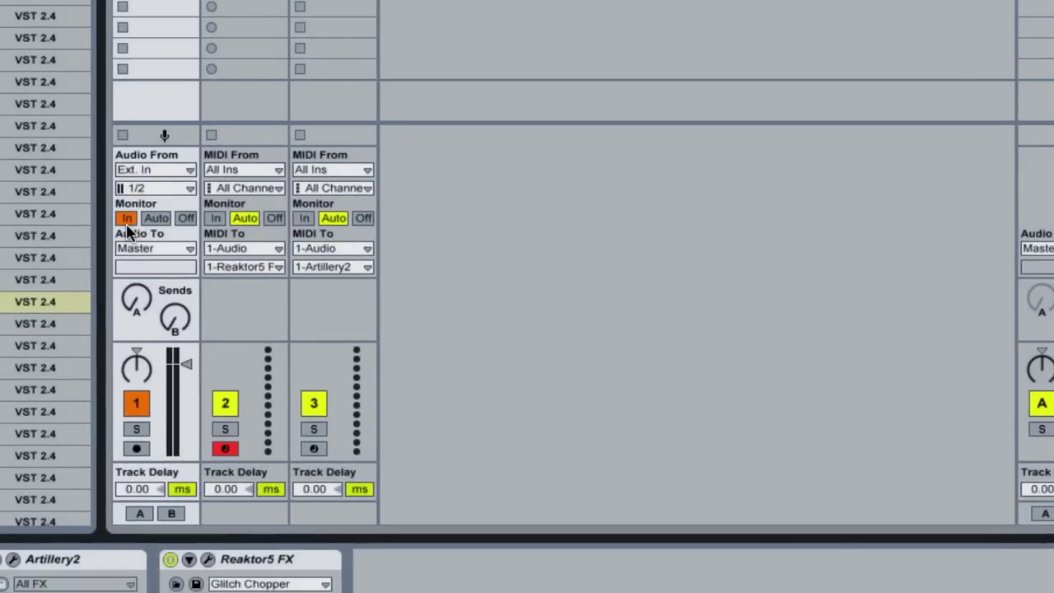
pyautogui.click(156, 218)
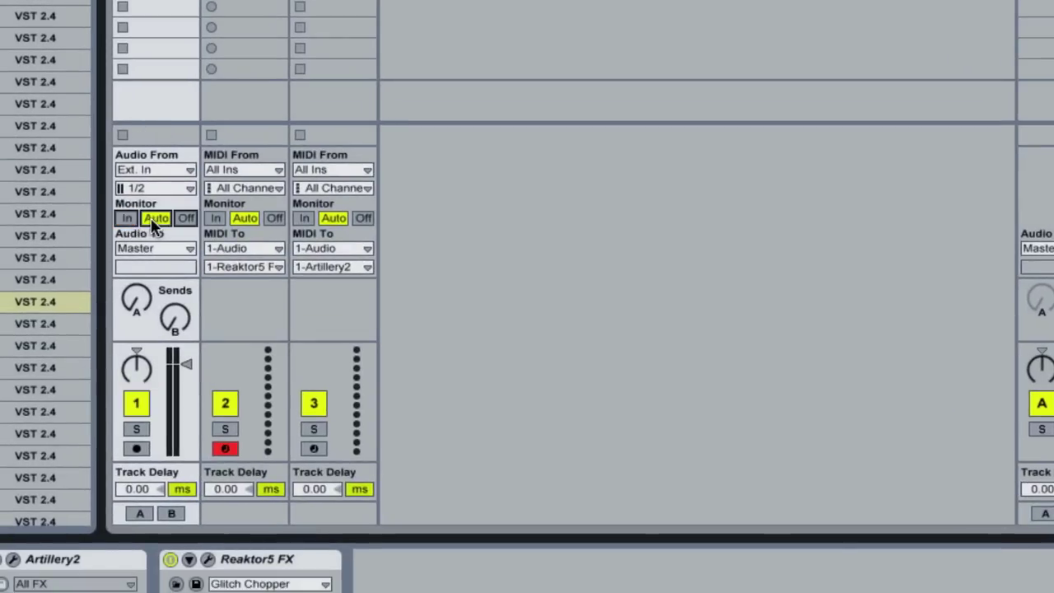
pyautogui.click(121, 219)
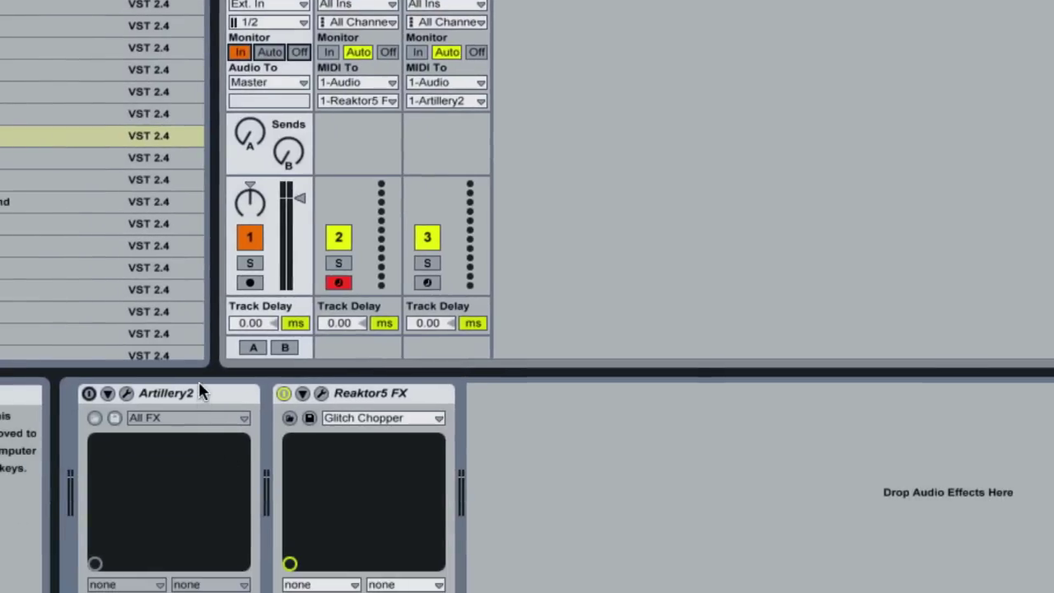
pyautogui.click(199, 385)
pyautogui.click(380, 394)
pyautogui.click(212, 398)
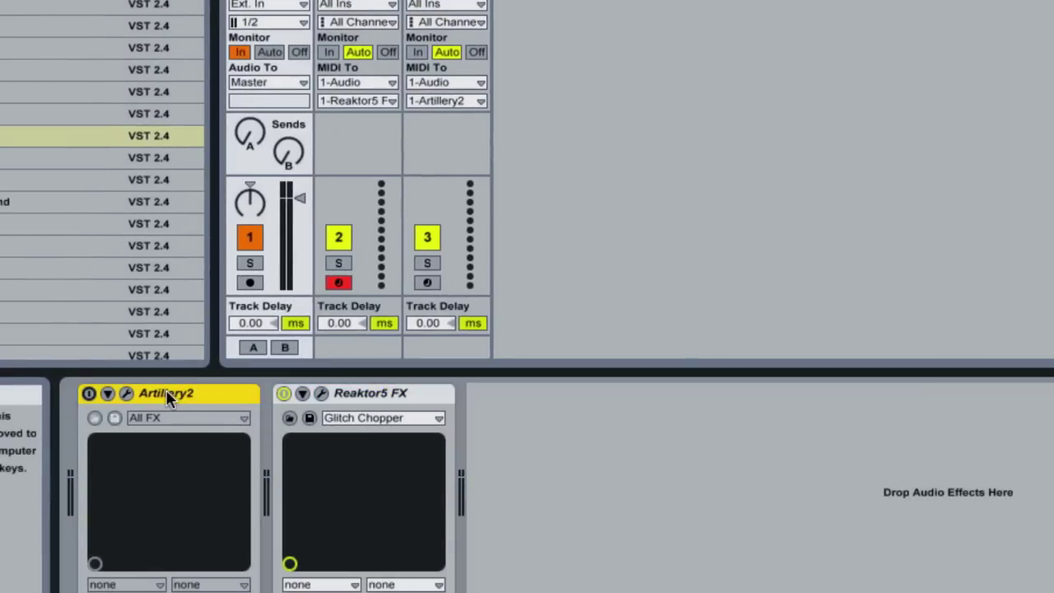
pyautogui.click(400, 400)
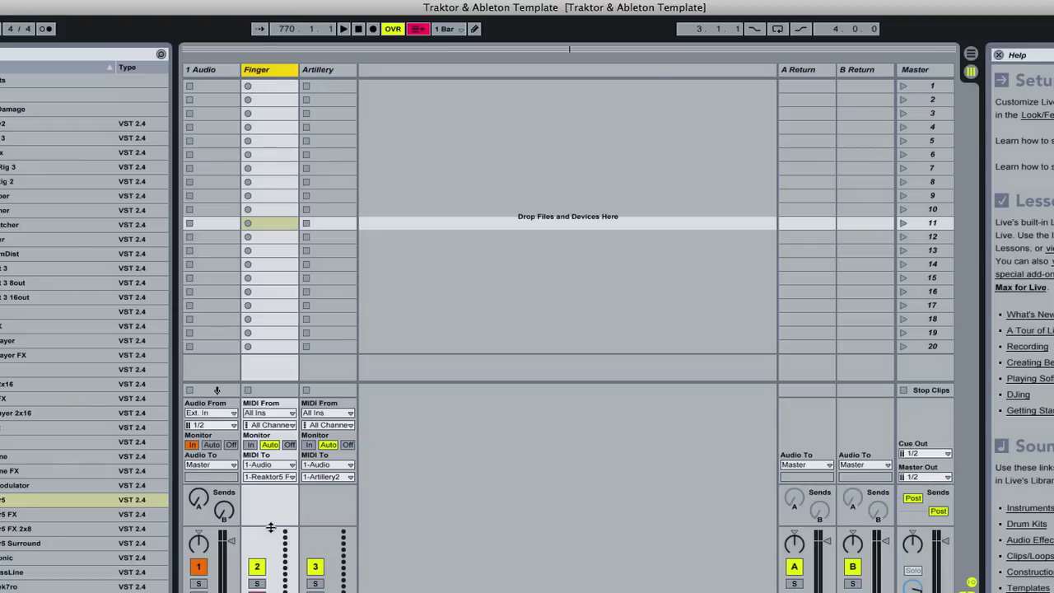
# Send the Finger track's MIDI to Reaktor5 FX on the 1-Audio track.
pyautogui.click(275, 466)
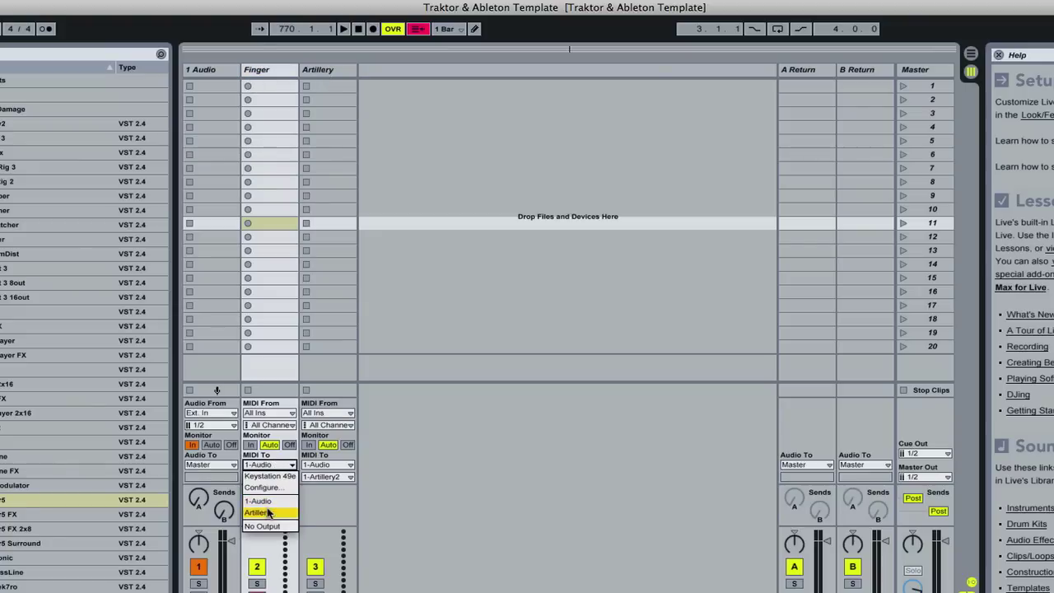
pyautogui.click(266, 501)
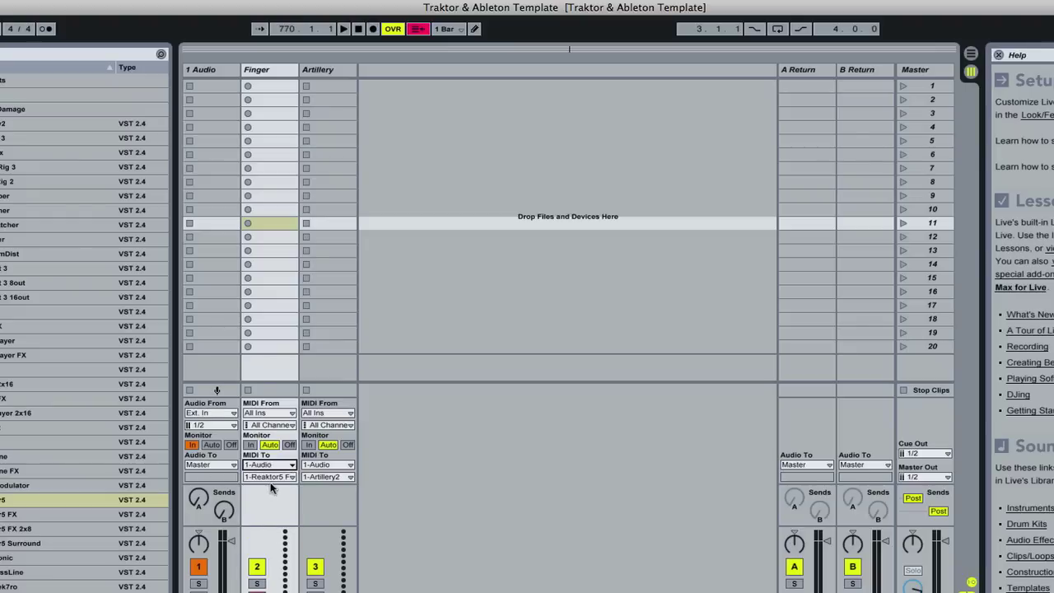
pyautogui.click(276, 477)
pyautogui.click(275, 500)
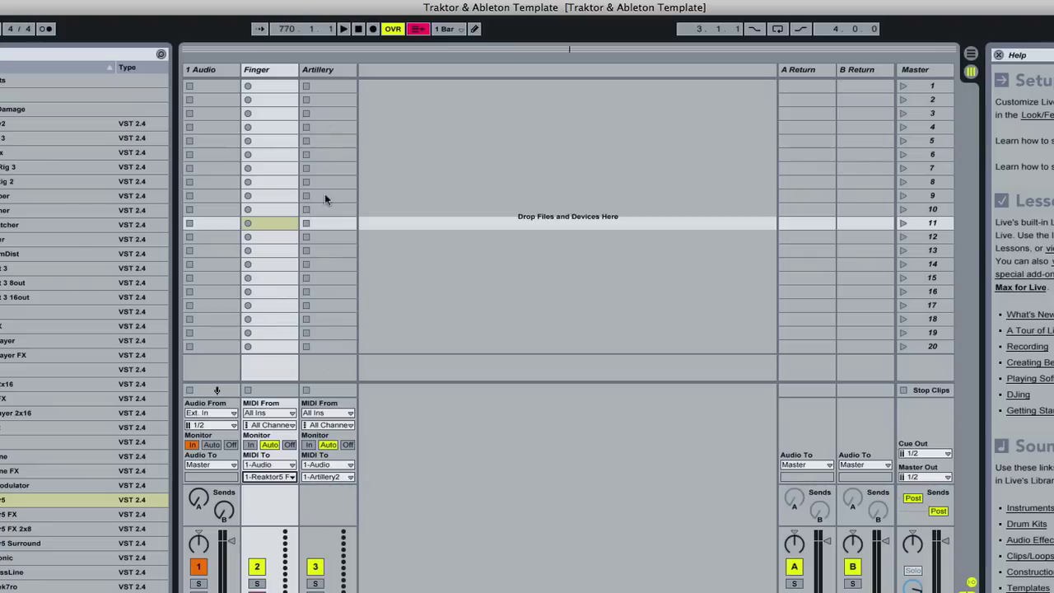
# Set the Artillery track's MIDI destination to 1-Artillery2.
pyautogui.click(326, 478)
pyautogui.click(322, 491)
pyautogui.click(326, 478)
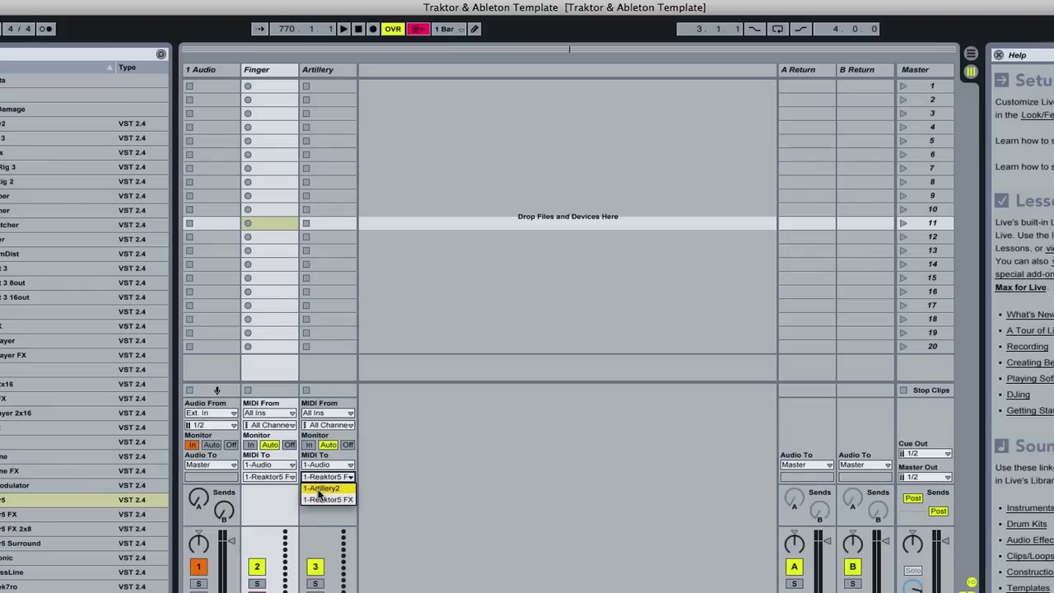
pyautogui.click(323, 489)
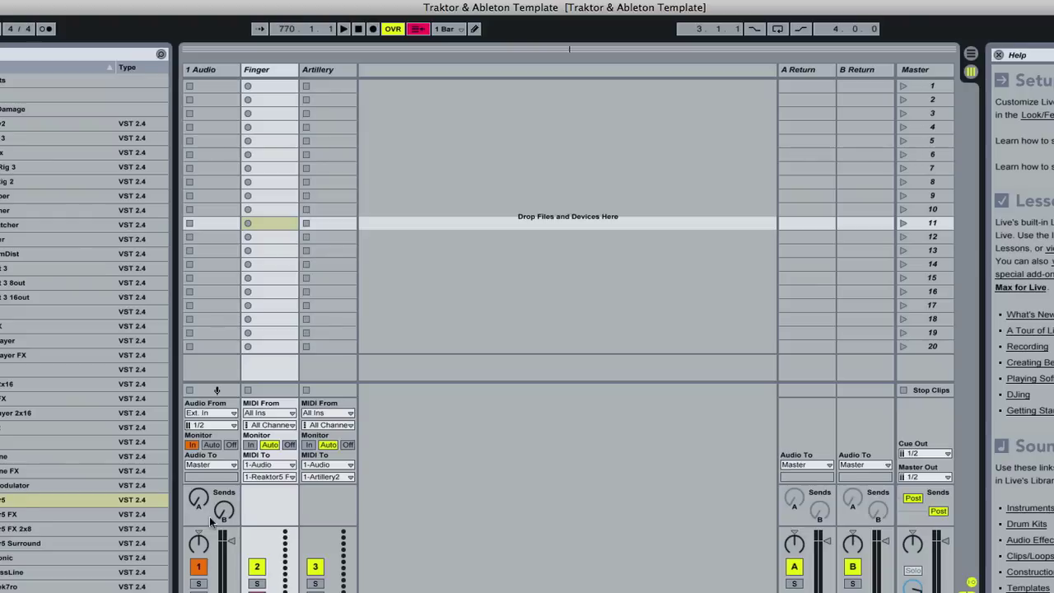
# Select the 1 Audio track and open its Reaktor5 FX plugin window.
pyautogui.click(208, 70)
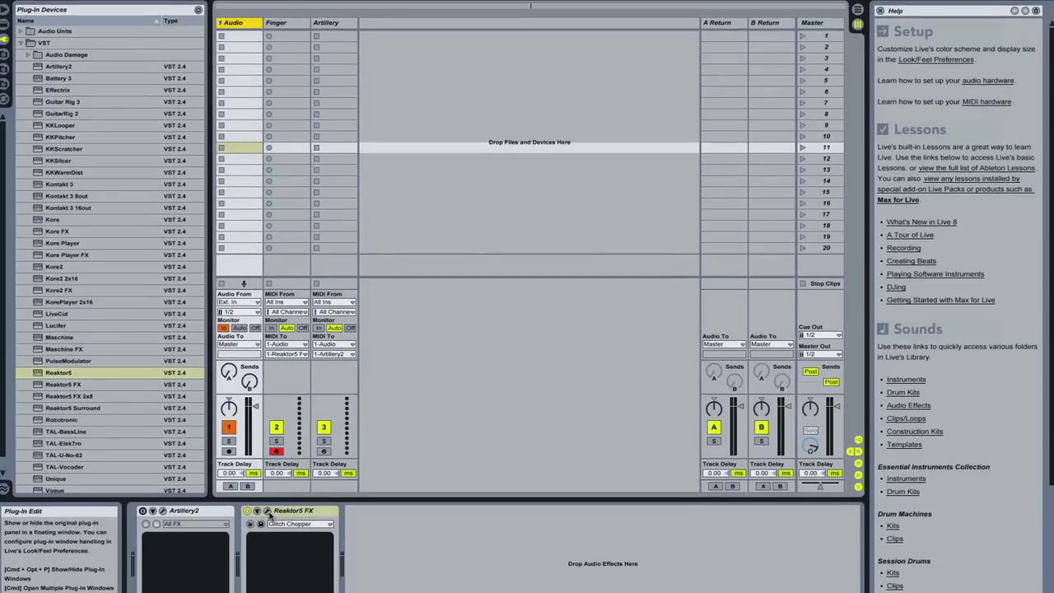
pyautogui.click(266, 510)
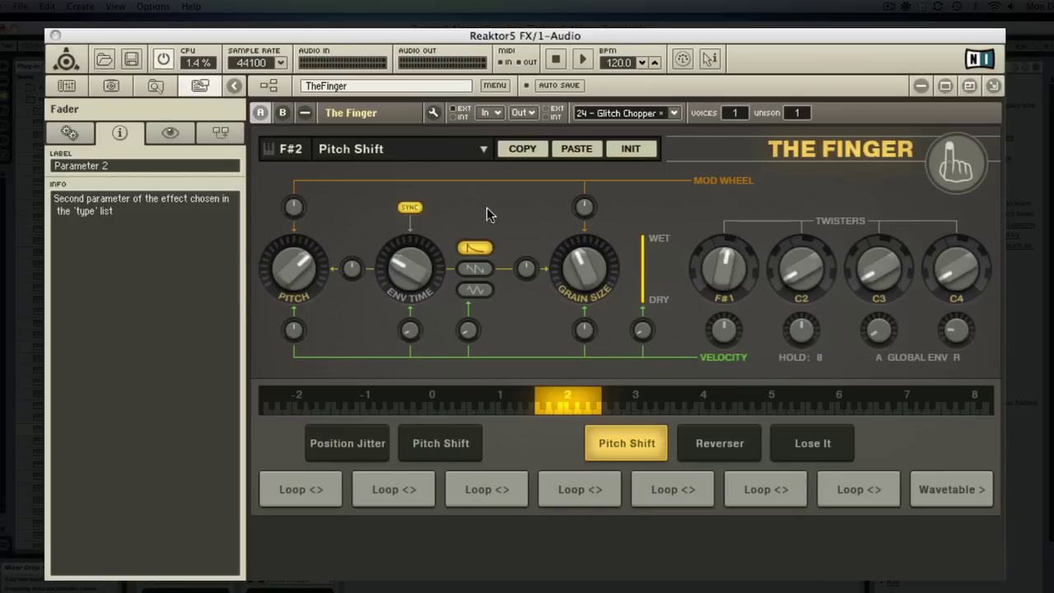
# Dismiss the ensemble browser and load The Finger's 24 - Glitch Chopper snapshot.
pyautogui.click(103, 59)
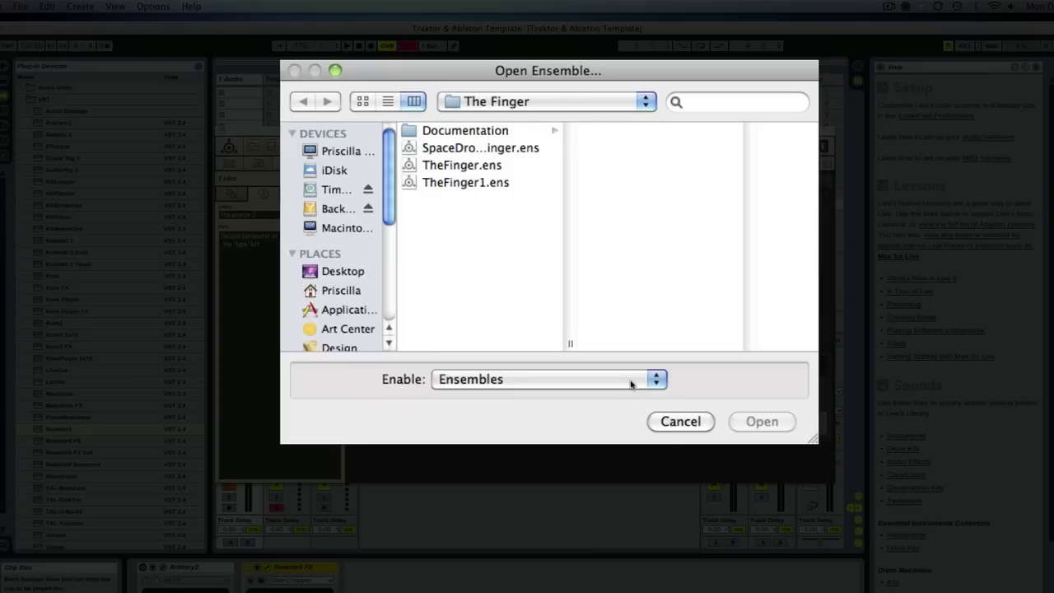
pyautogui.click(678, 421)
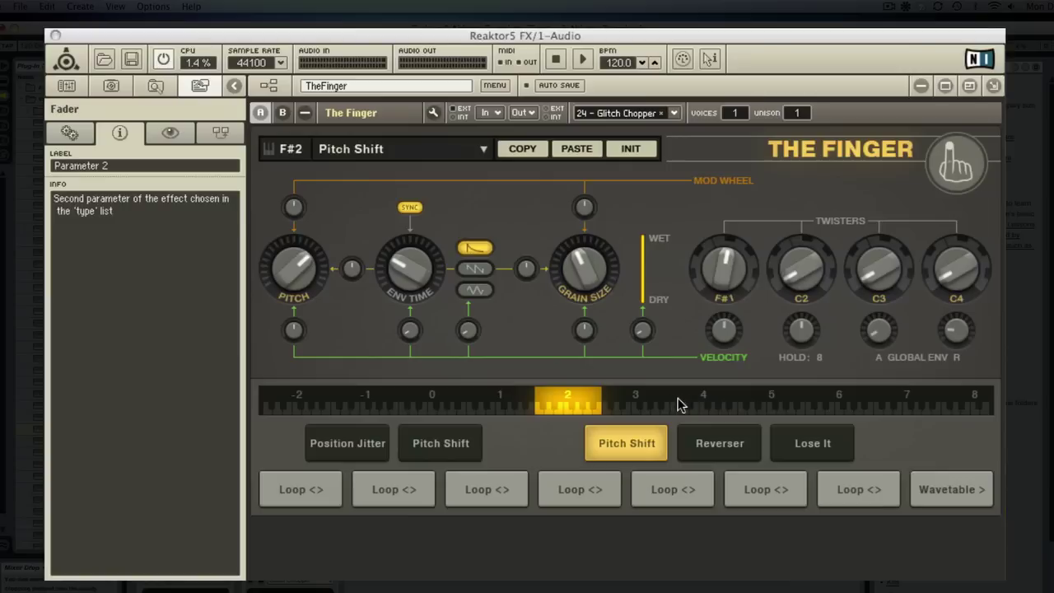
pyautogui.click(673, 113)
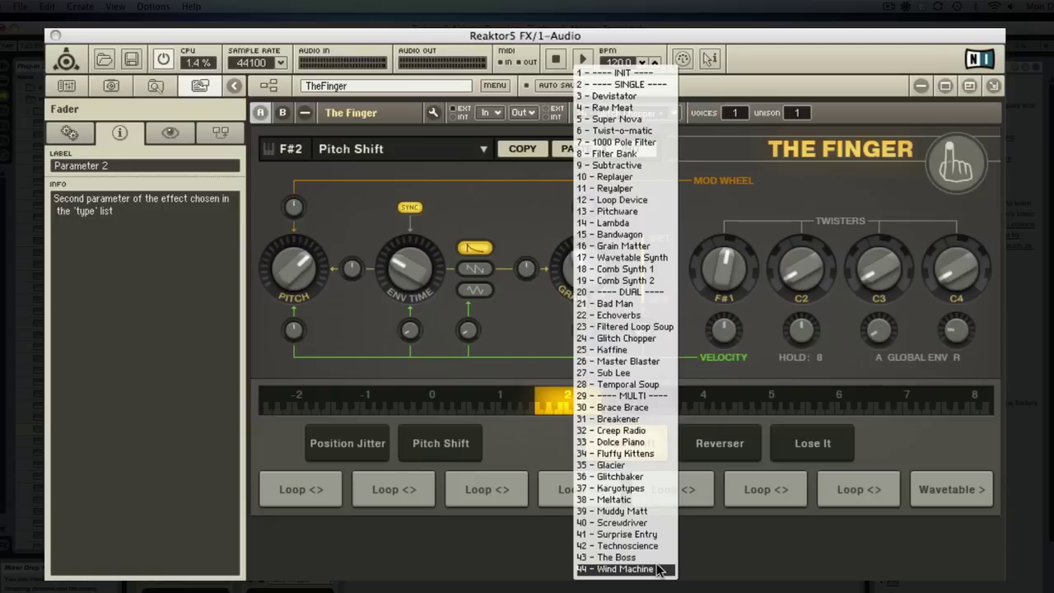
pyautogui.click(634, 337)
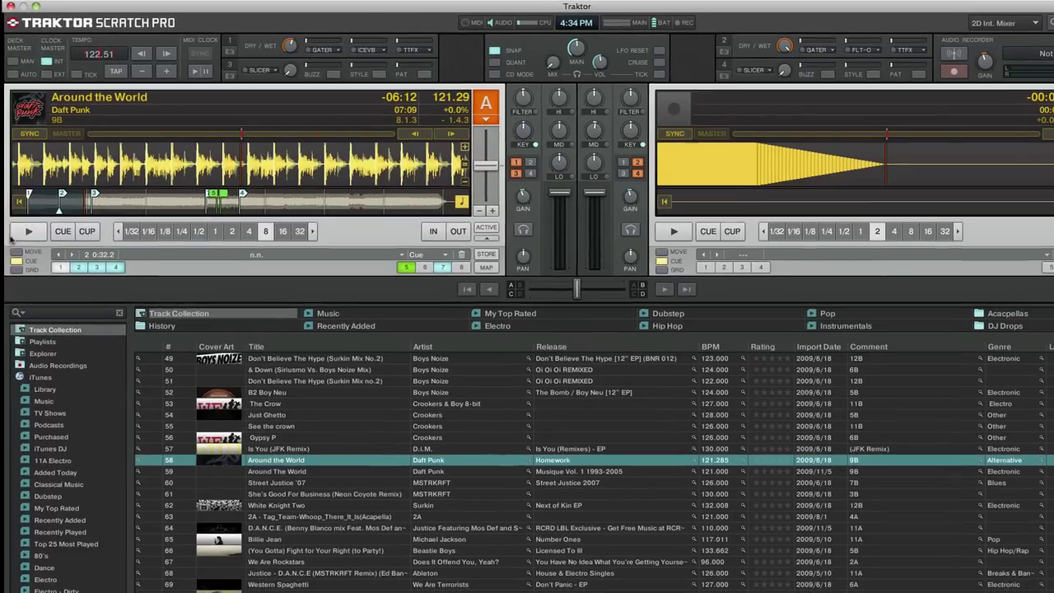
# Start deck A and drag The Finger window up and right, clear of tracks and mixer.
pyautogui.click(0, 240)
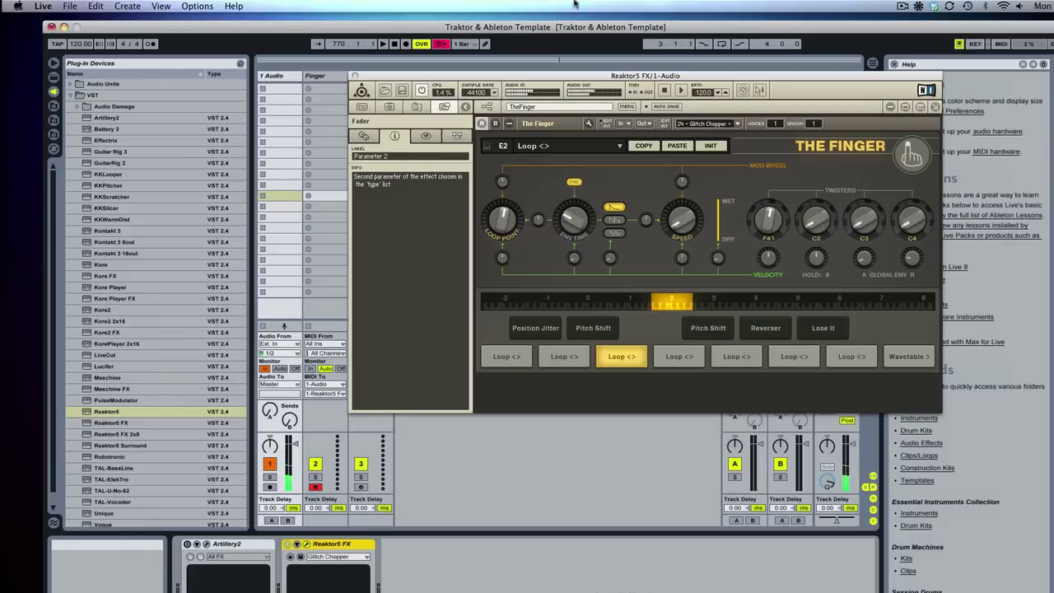
pyautogui.moveTo(715, 77); pyautogui.dragTo(575, 219)
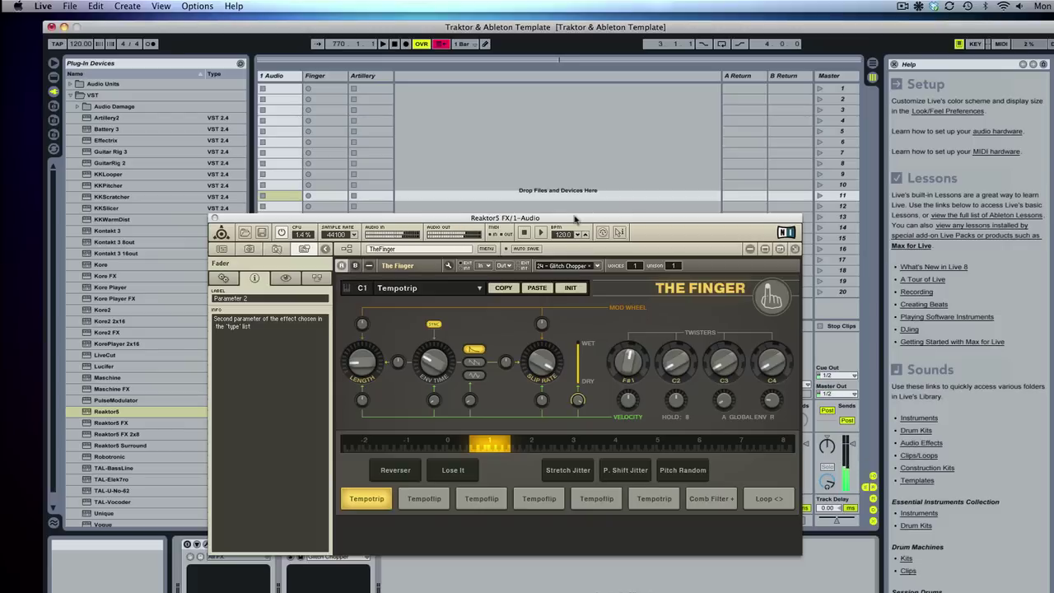
pyautogui.moveTo(575, 219); pyautogui.dragTo(655, 128)
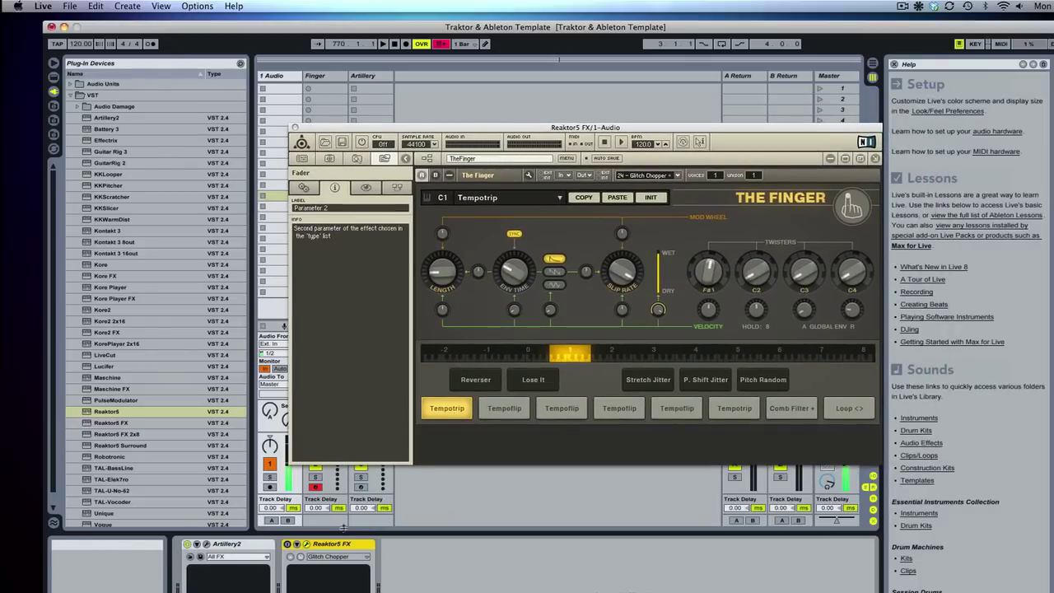
pyautogui.moveTo(338, 130); pyautogui.dragTo(450, 94)
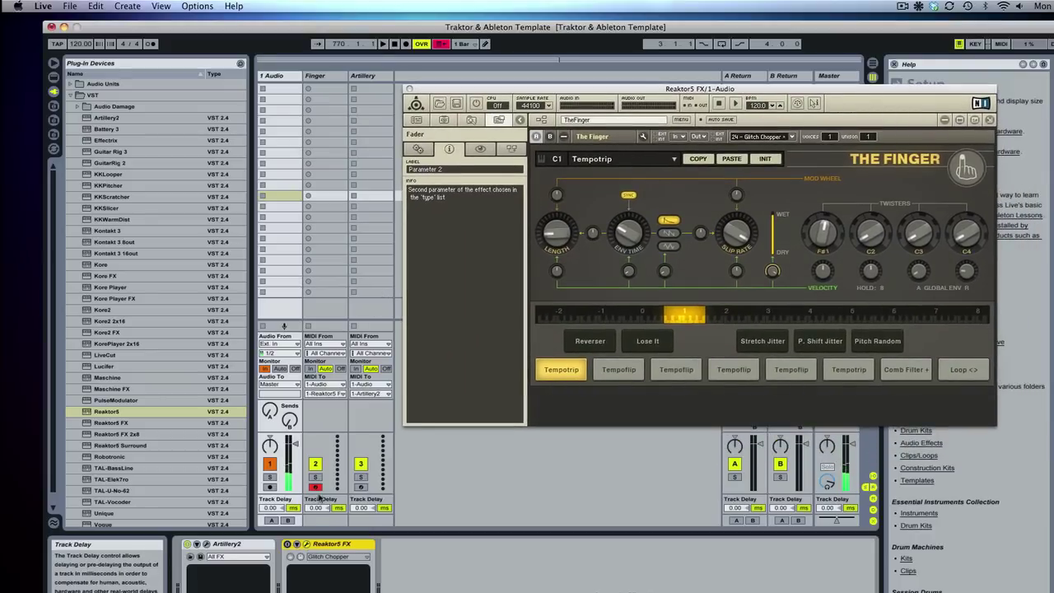
# Arm the Artillery track, close The Finger window and open the Artillery2 plugin on 1 Audio.
pyautogui.click(360, 487)
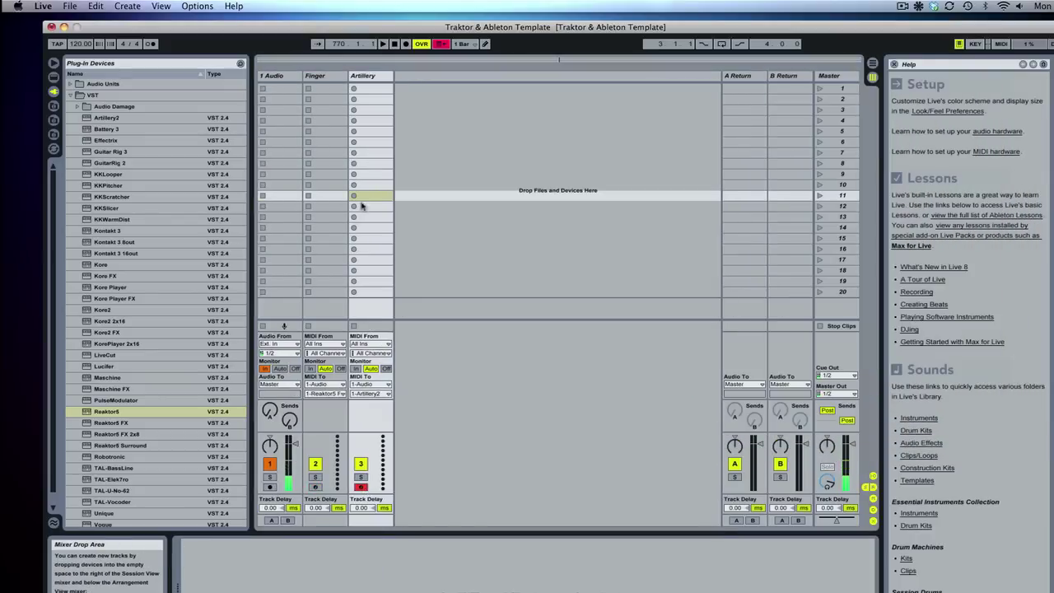
pyautogui.click(273, 75)
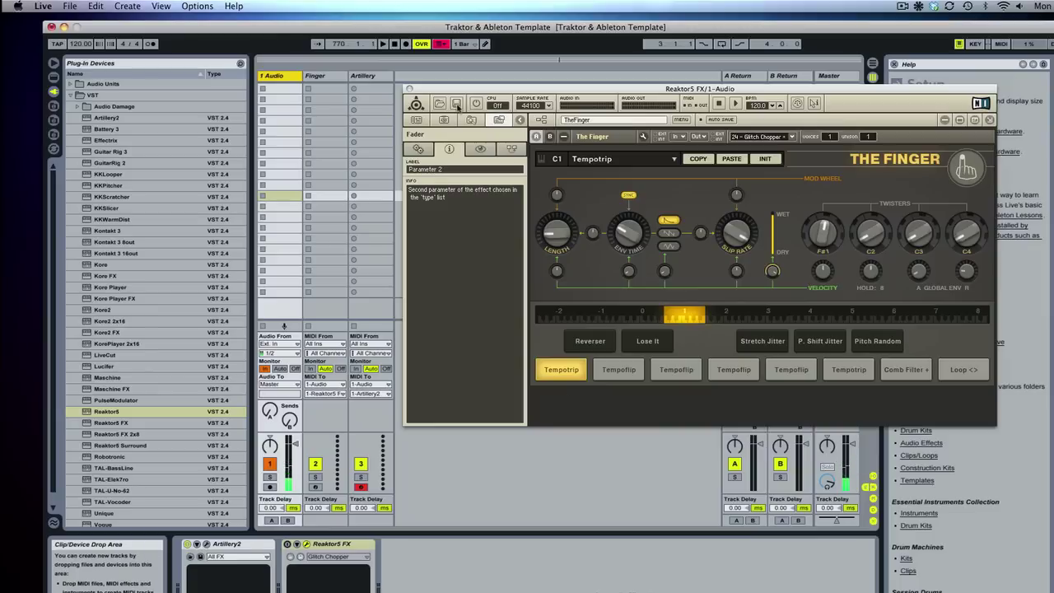
pyautogui.click(409, 88)
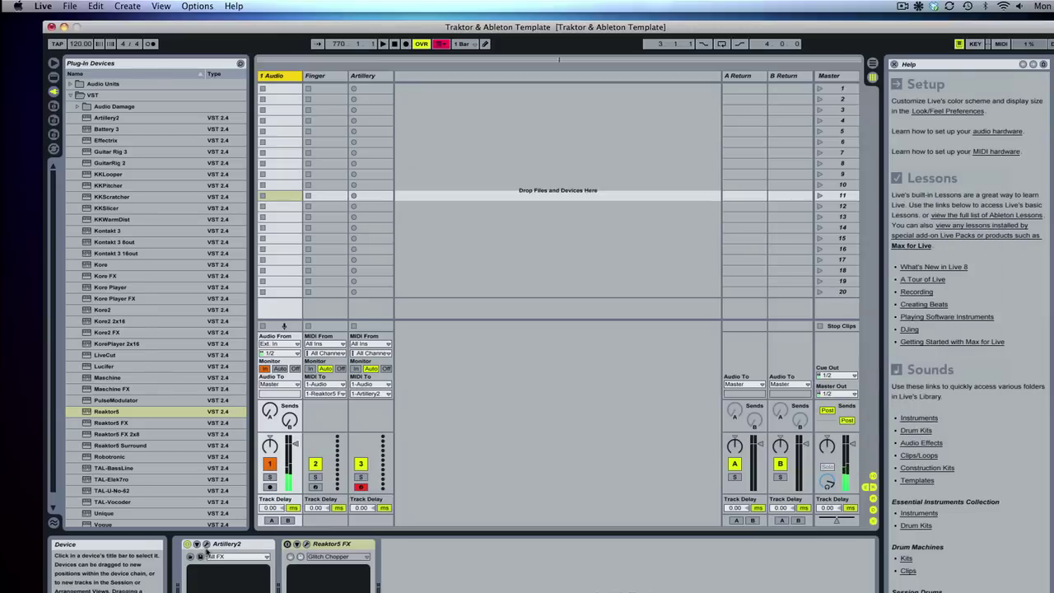
pyautogui.click(206, 544)
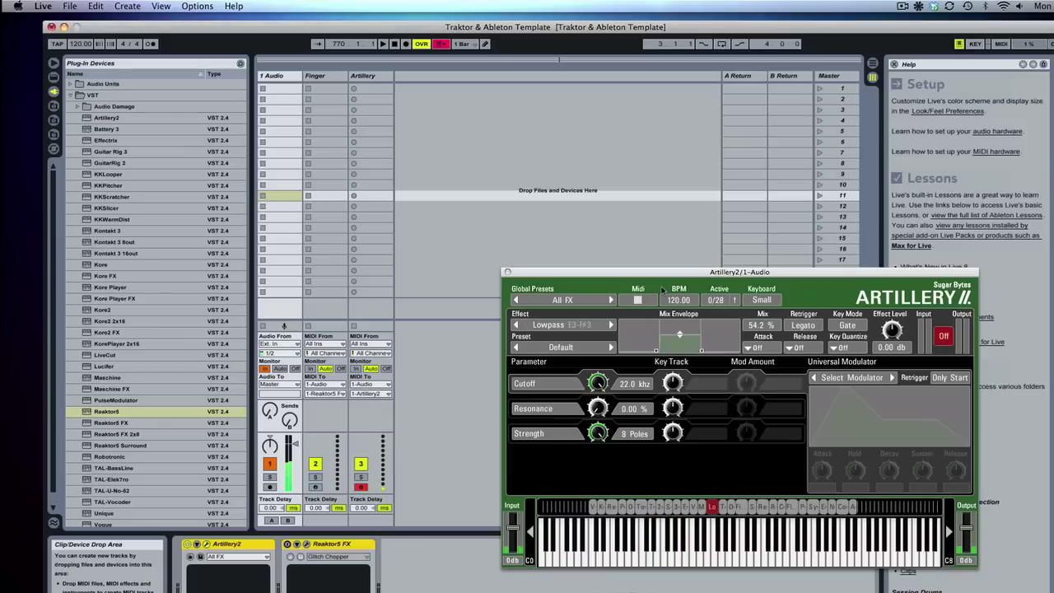
# Pause Around the World on Traktor's deck A.
pyautogui.press('super+Tab')
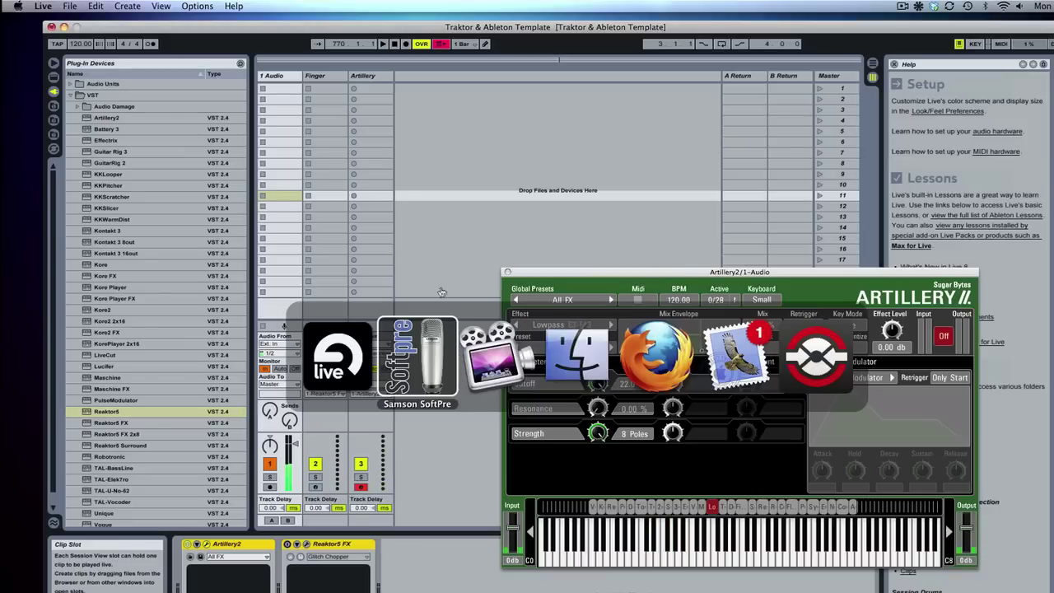
pyautogui.click(792, 363)
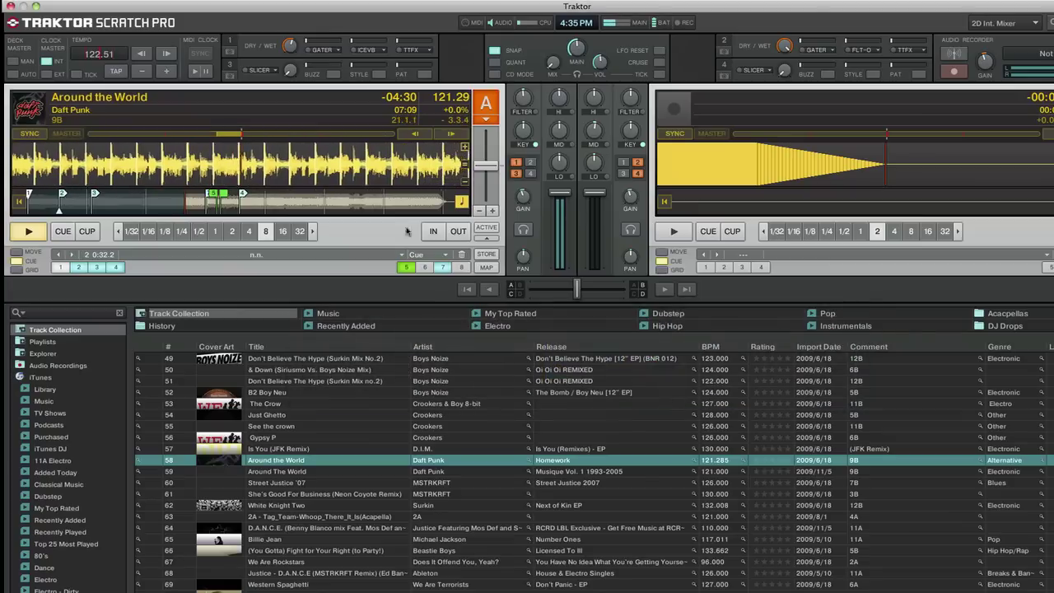
pyautogui.click(29, 233)
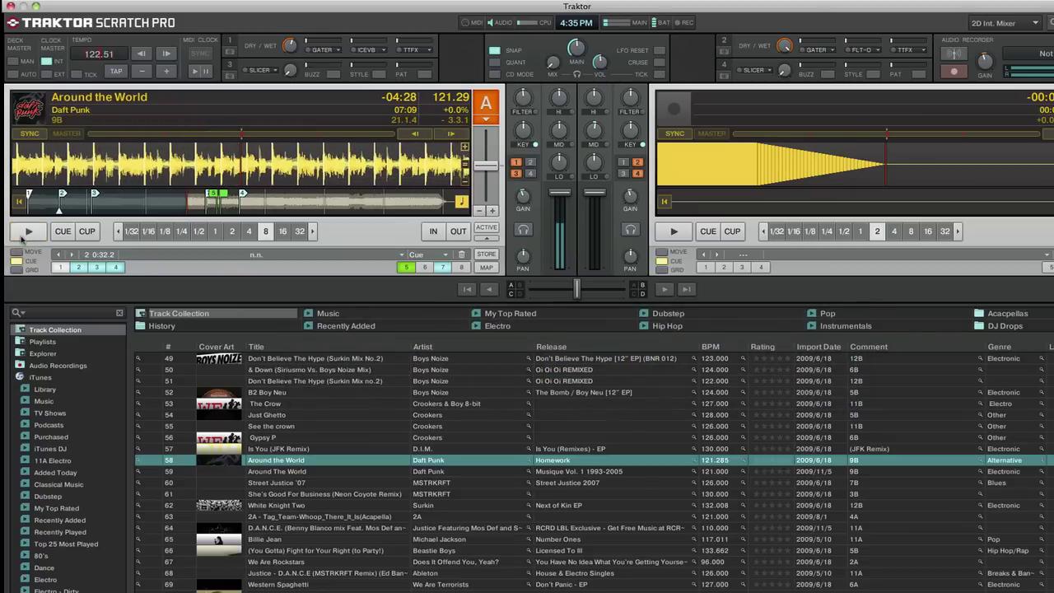
# Back in Live, move the Artillery2 window up and left, then minimise Live.
pyautogui.press('super+Tab')
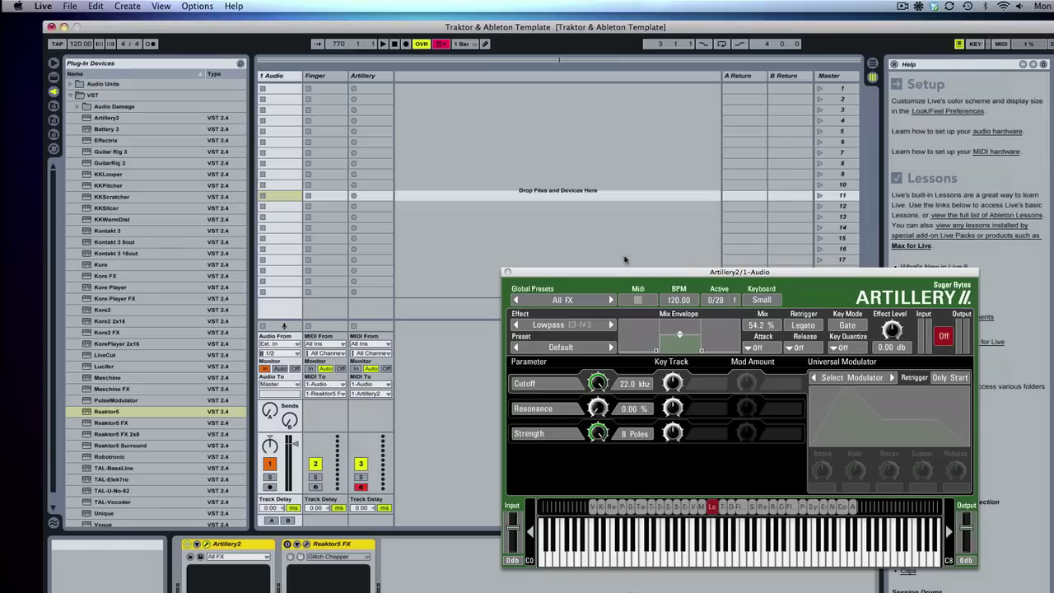
pyautogui.moveTo(631, 277); pyautogui.dragTo(510, 235)
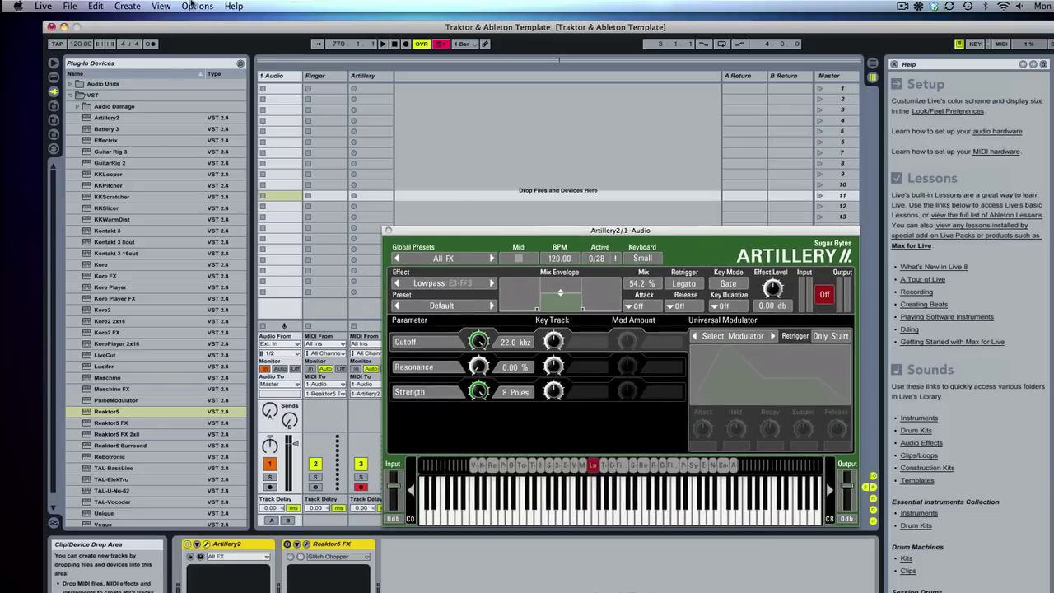
pyautogui.click(63, 26)
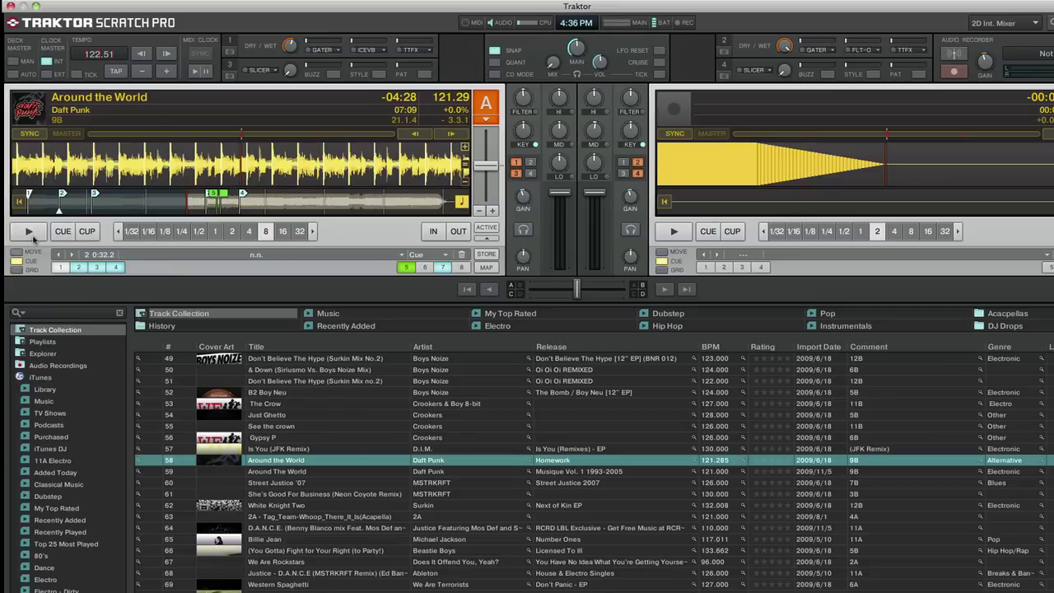
# Start Around the World playing on deck A and set its loop size to 4 beats.
pyautogui.click(29, 233)
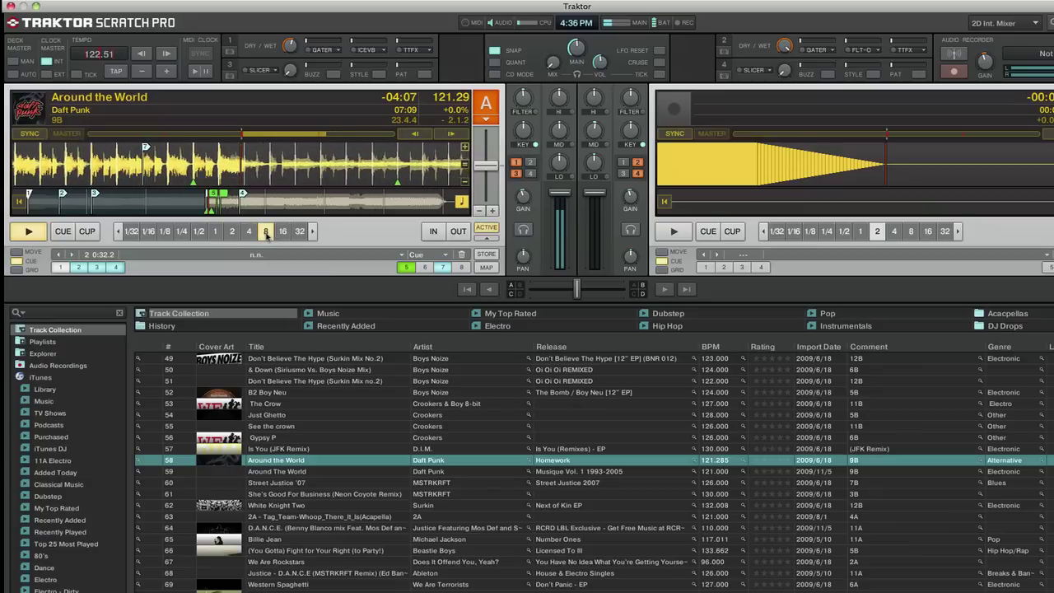
pyautogui.click(250, 233)
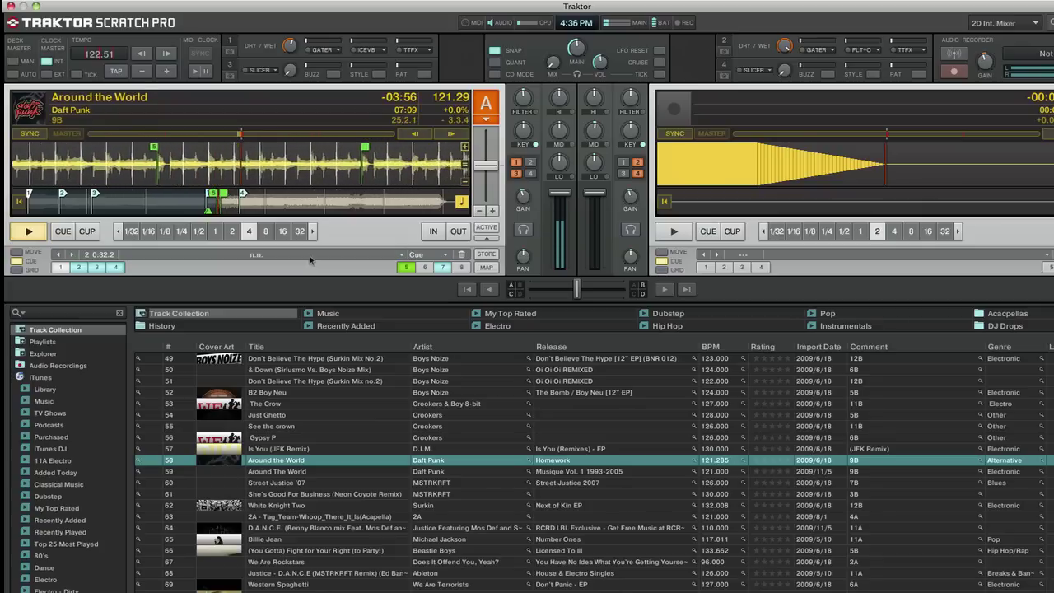
# Close the Artillery2 plugin window in Live, then pause Around the World on Traktor's deck A.
pyautogui.press('super+Tab')
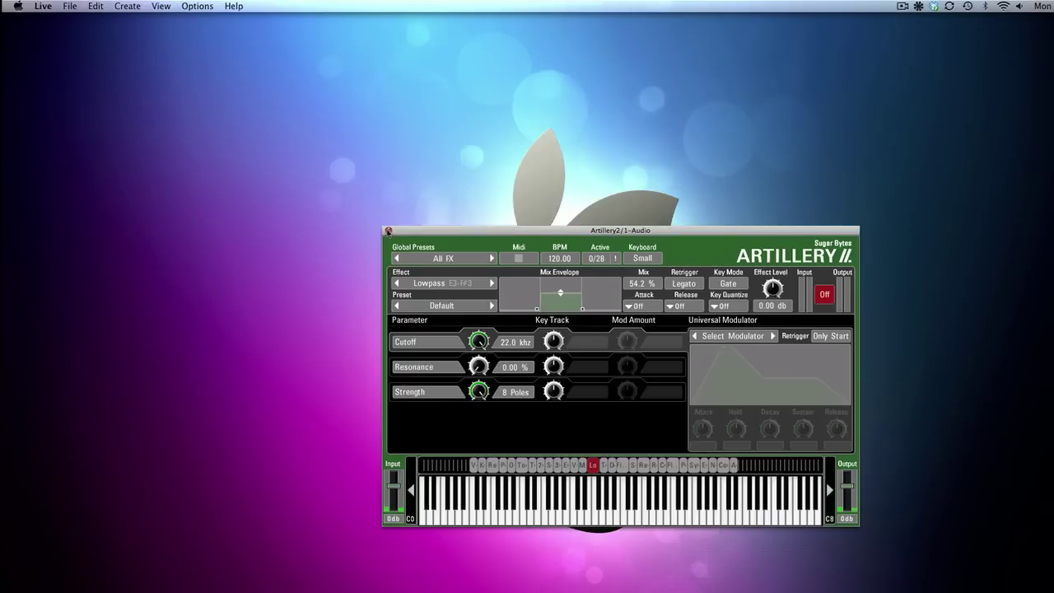
pyautogui.click(387, 230)
pyautogui.press('super+Tab')
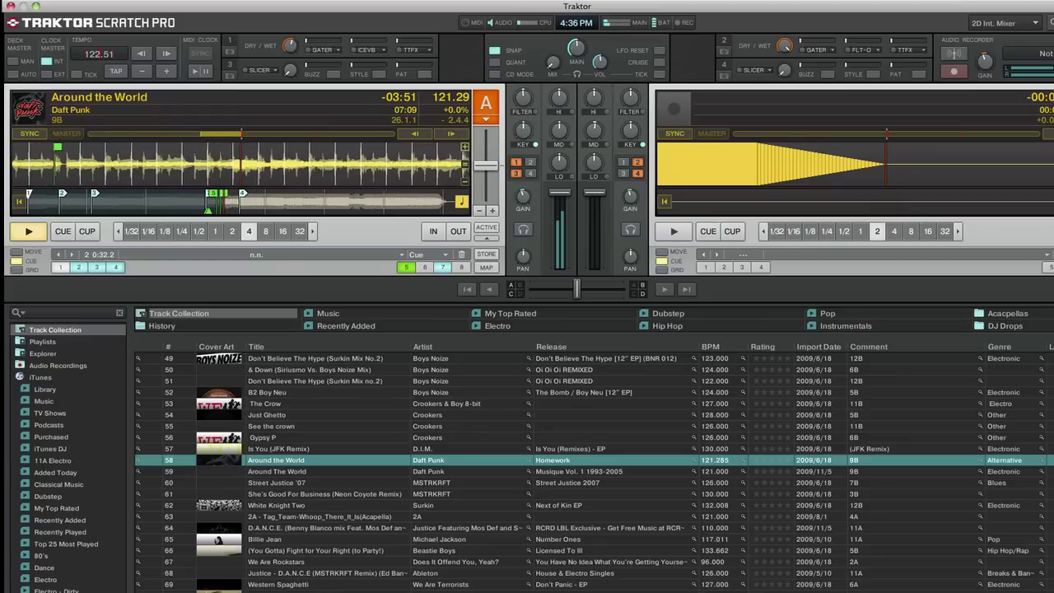
pyautogui.click(36, 238)
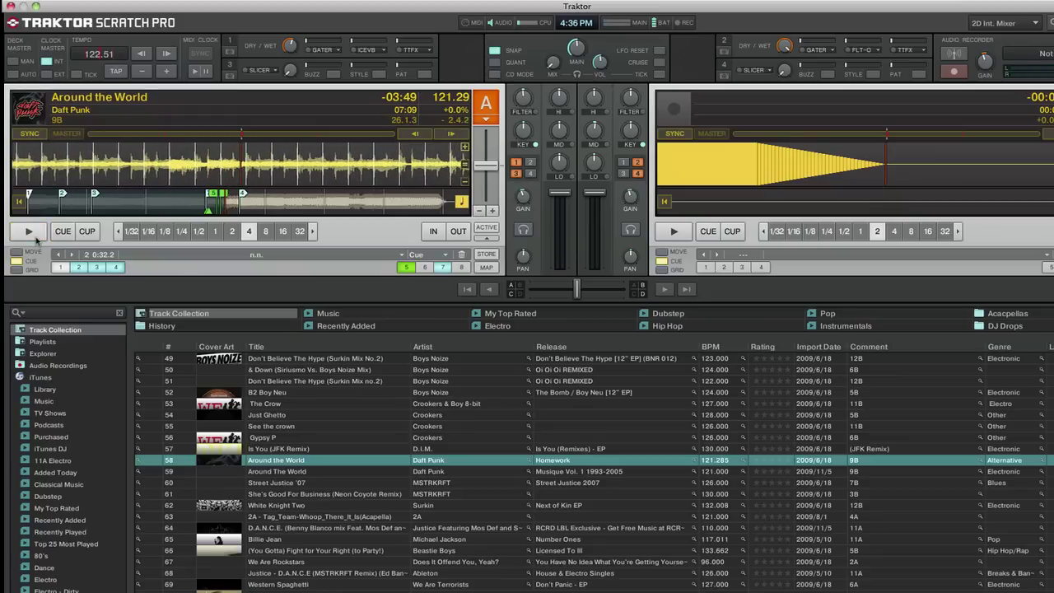